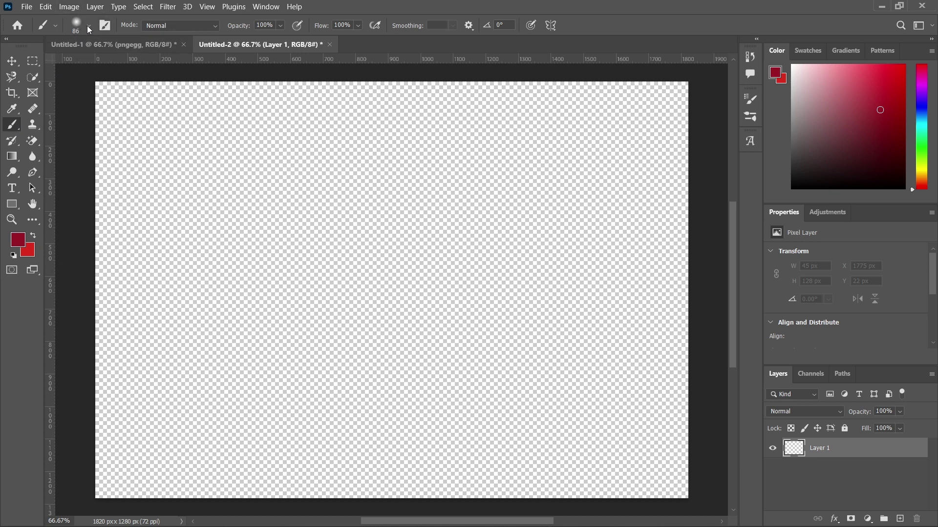
Step: Browse the brush presets, try Hard Round, then return to Soft Round
click(89, 27)
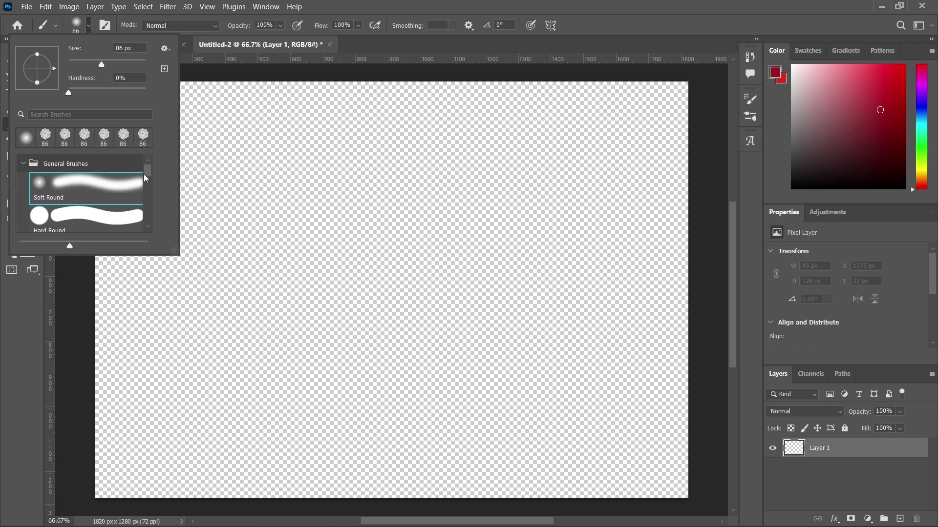
scroll(148, 172, down, 2)
scroll(148, 171, down, 2)
scroll(149, 171, up, 2)
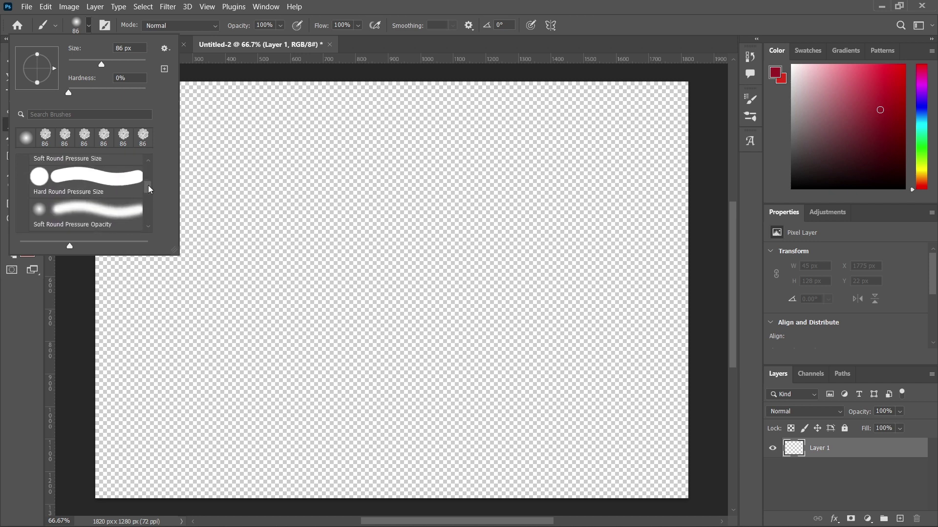
scroll(149, 170, up, 2)
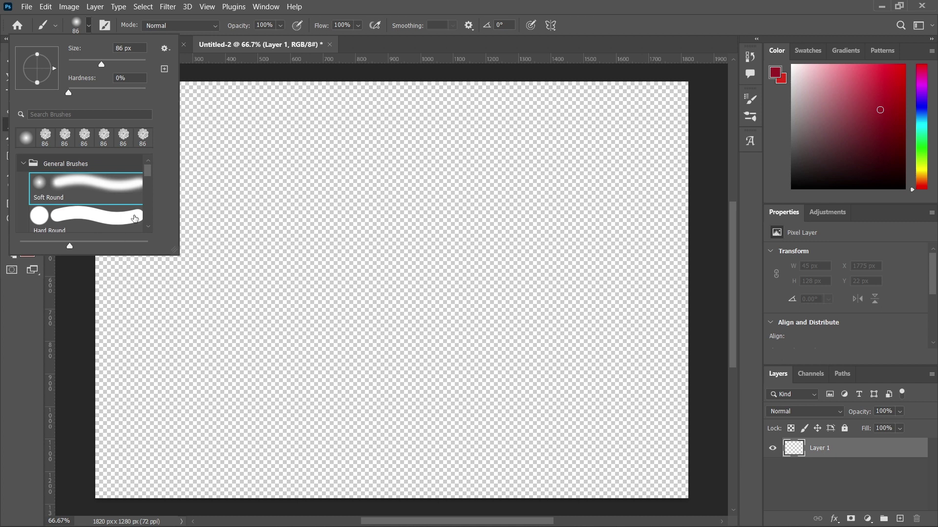
mouse_move(145, 176)
mouse_down()
mouse_move(154, 196)
mouse_move(153, 178)
mouse_up()
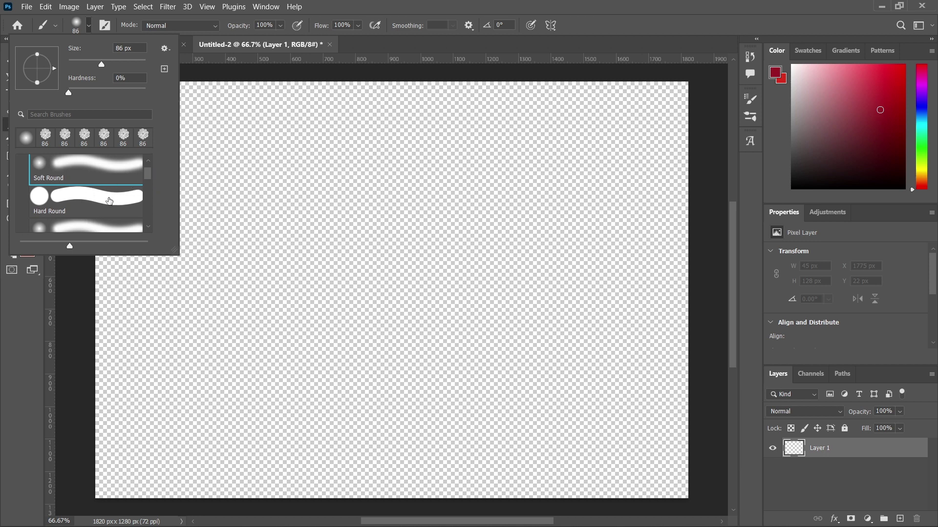
click(108, 197)
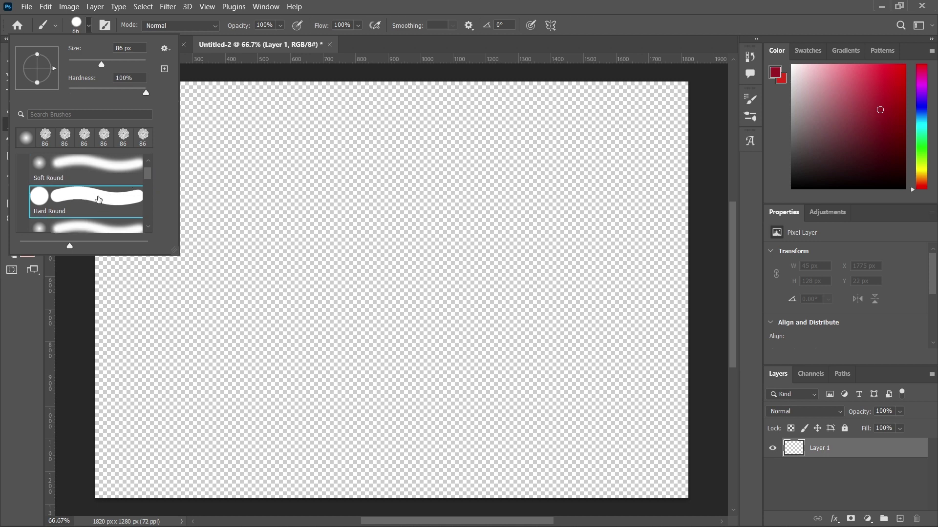
click(102, 167)
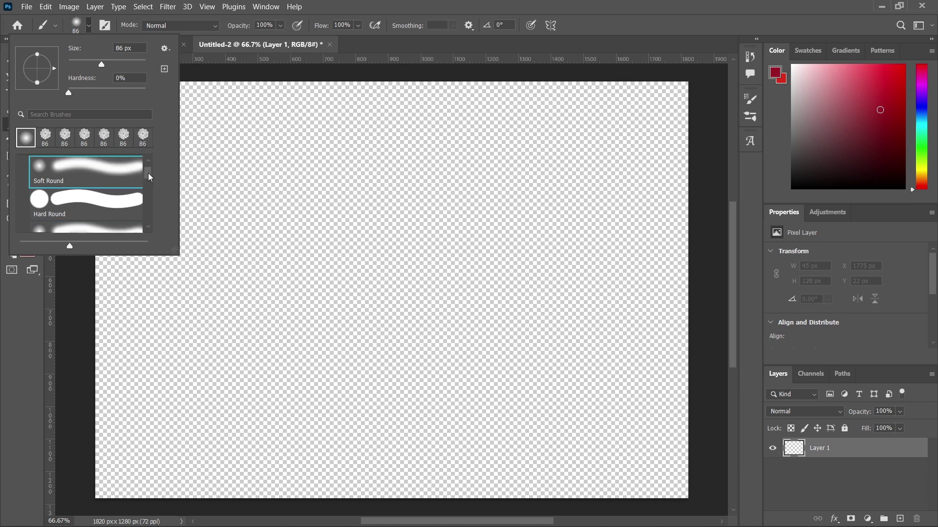
Step: Keep the Soft Round brush at 86 px size and 0% hardness
scroll(150, 176, down, 2)
scroll(149, 176, down, 2)
scroll(151, 177, up, 2)
scroll(152, 178, up, 2)
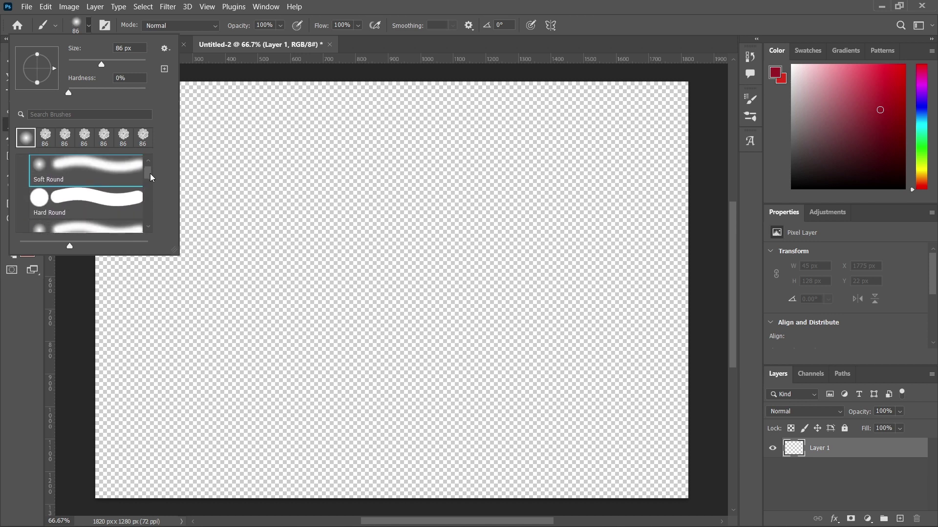
scroll(152, 176, up, 1)
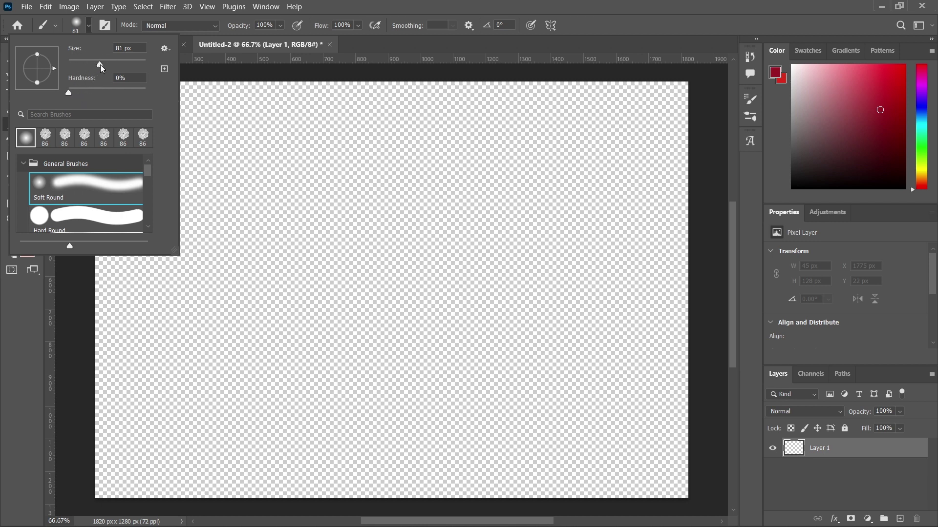
mouse_move(101, 67)
mouse_down()
mouse_move(144, 72)
mouse_move(102, 67)
mouse_up()
drag(70, 95, 68, 92)
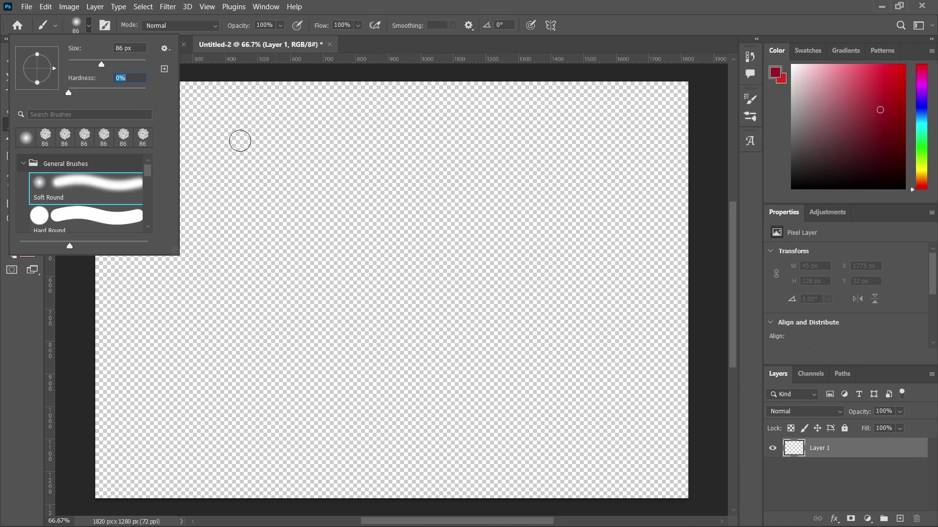
Step: Paint a soft red squiggle, then a thick red loop with Hard Round
click(240, 141)
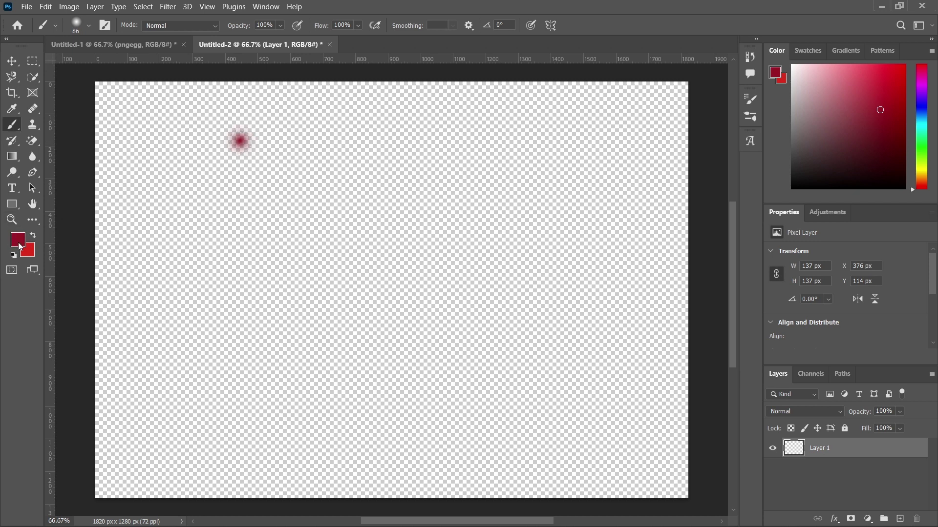
mouse_move(239, 141)
mouse_down()
mouse_move(496, 345)
mouse_move(366, 155)
mouse_up()
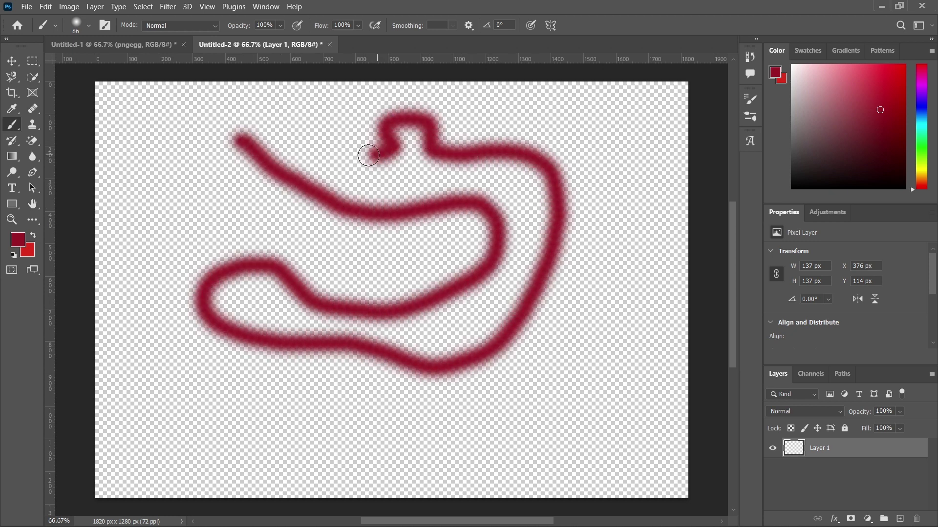
click(88, 27)
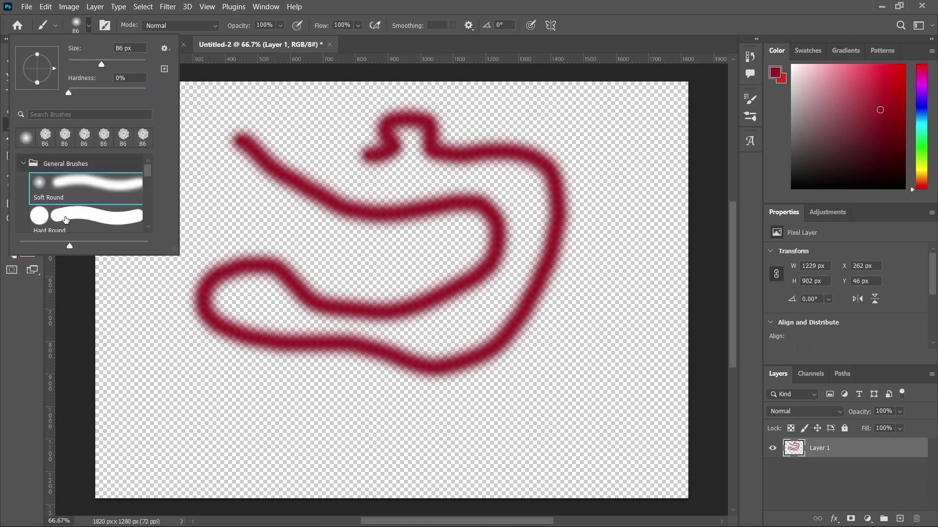
scroll(73, 209, down, 1)
click(73, 209)
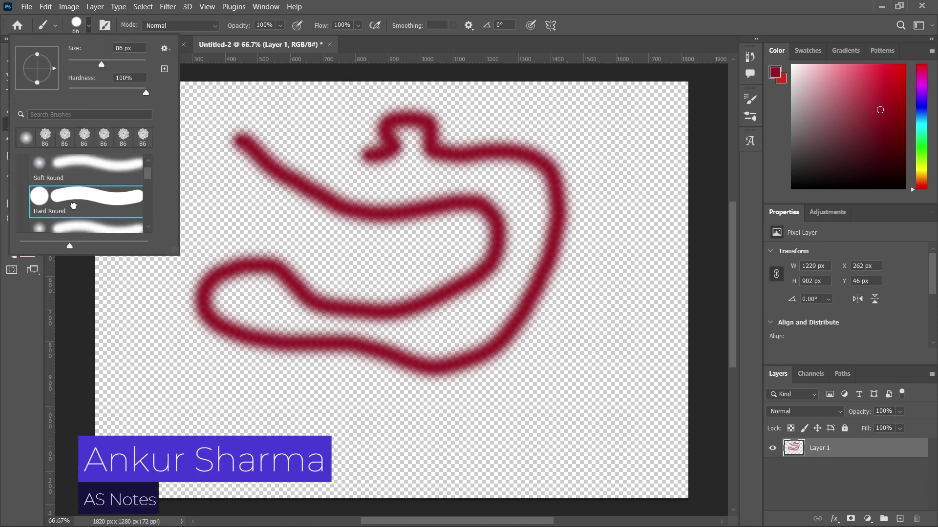
mouse_move(322, 122)
mouse_down()
mouse_move(218, 305)
mouse_move(399, 161)
mouse_up()
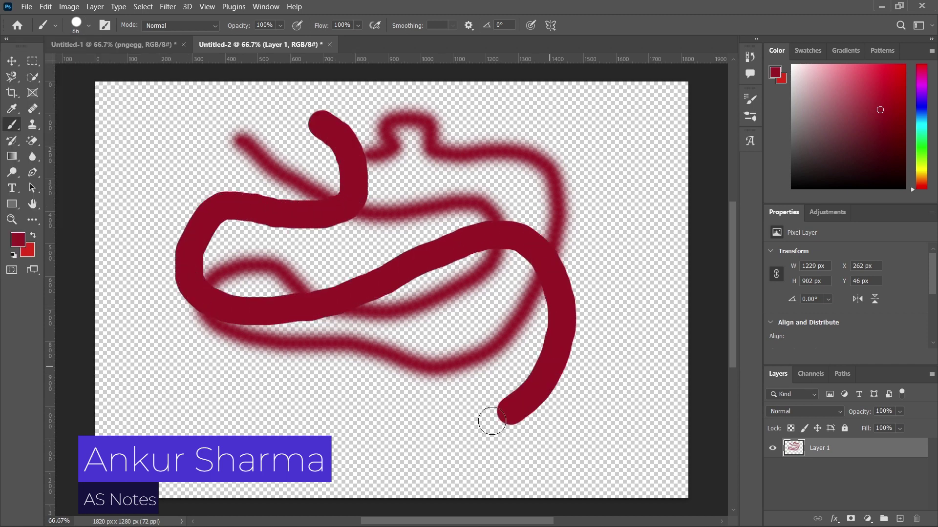
Step: Set the foreground colour to dark green and paint a green stroke upper left
click(21, 244)
click(735, 179)
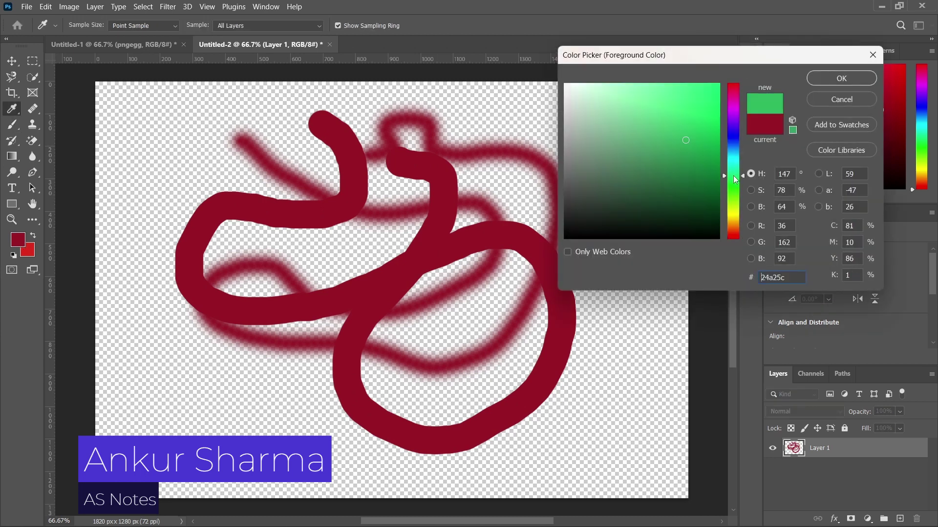
click(705, 161)
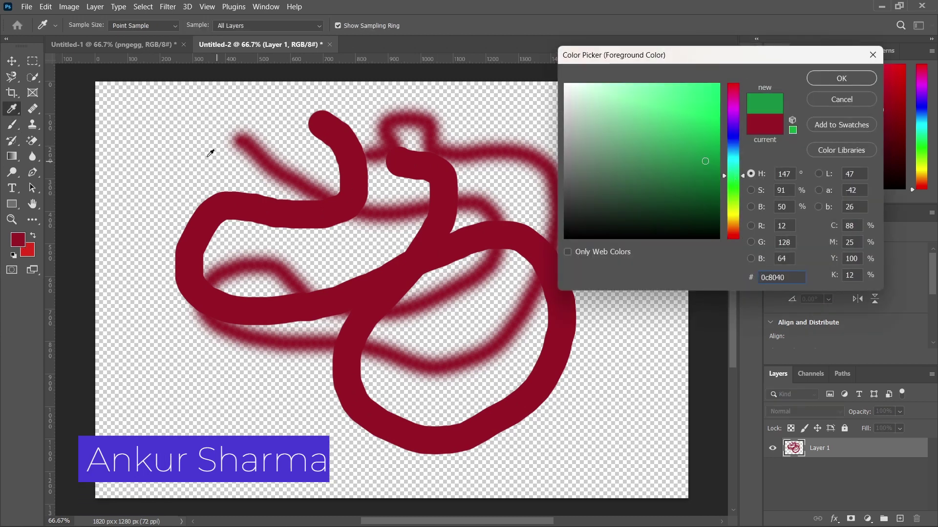
click(841, 79)
drag(168, 147, 336, 310)
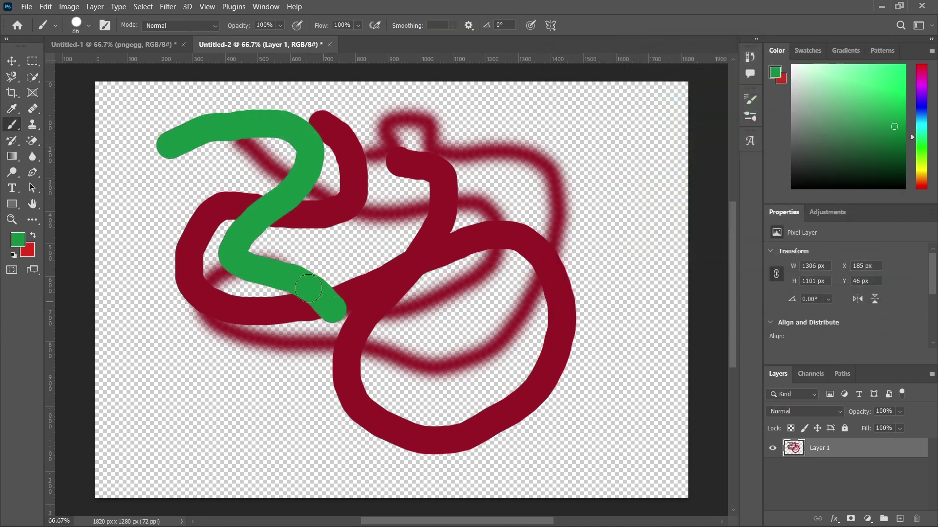
Step: Browse the brush preset list and expand the Dry Media Brushes folder
click(89, 26)
scroll(105, 175, down, 1)
scroll(102, 178, down, 1)
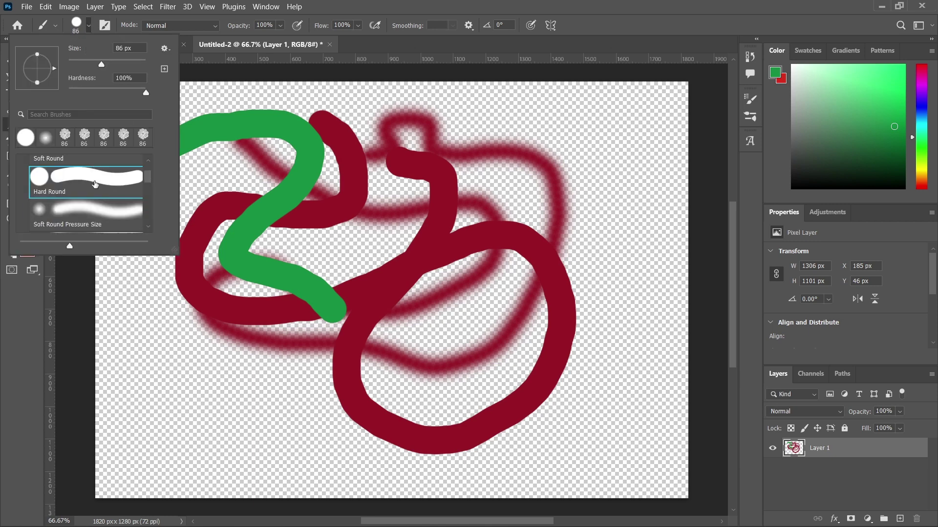
scroll(98, 182, down, 1)
scroll(95, 184, down, 1)
scroll(95, 184, down, 2)
scroll(73, 191, down, 2)
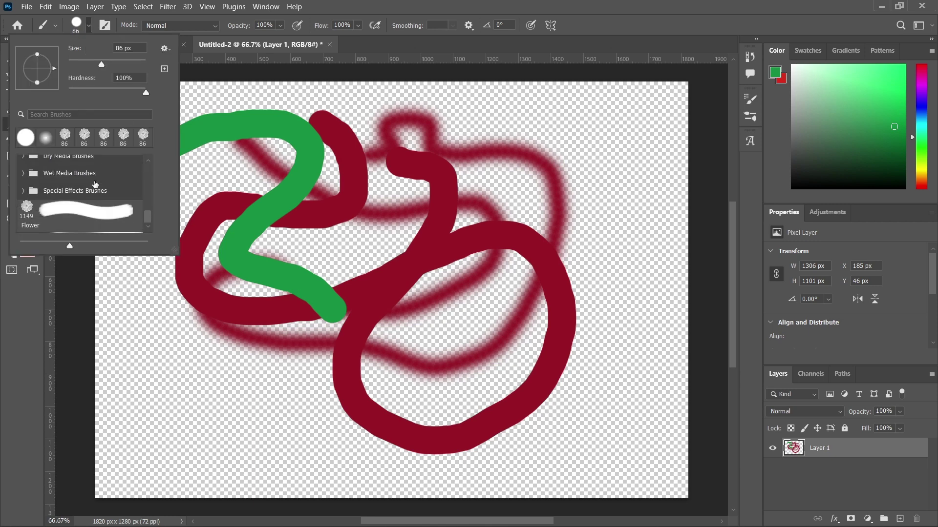
scroll(44, 192, up, 1)
scroll(22, 195, up, 1)
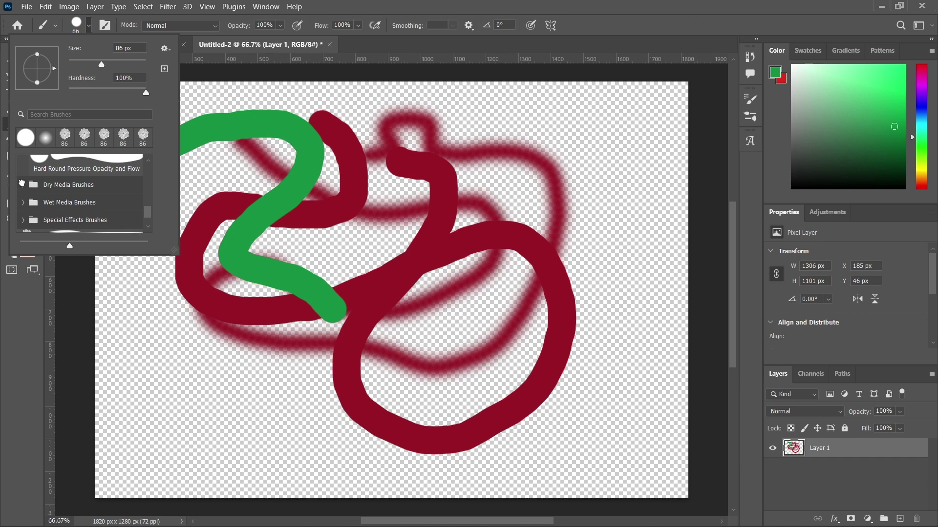
click(22, 185)
Step: Expand Wet Media Brushes and select Kyle's Real Oils - 01 at 60 px
scroll(97, 194, down, 2)
scroll(98, 194, down, 1)
scroll(98, 194, down, 1)
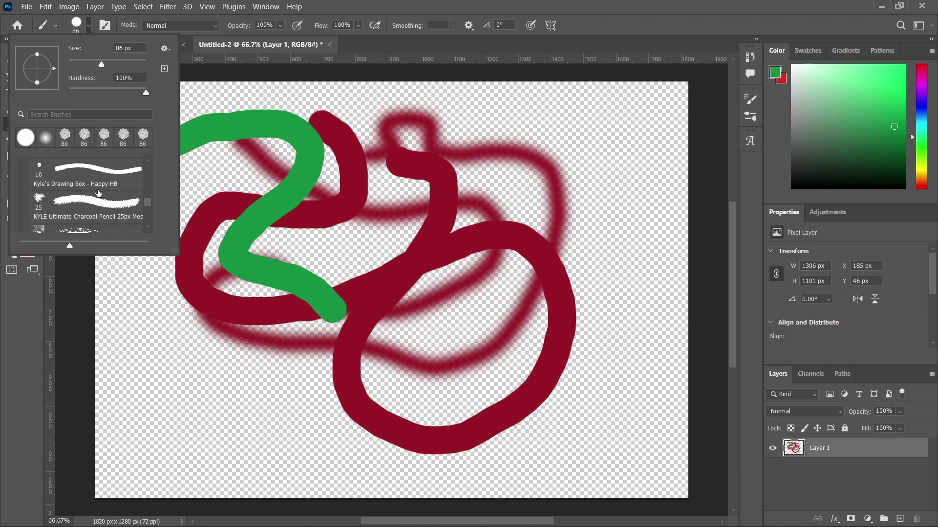
scroll(99, 193, down, 1)
scroll(99, 193, down, 1)
scroll(99, 194, down, 1)
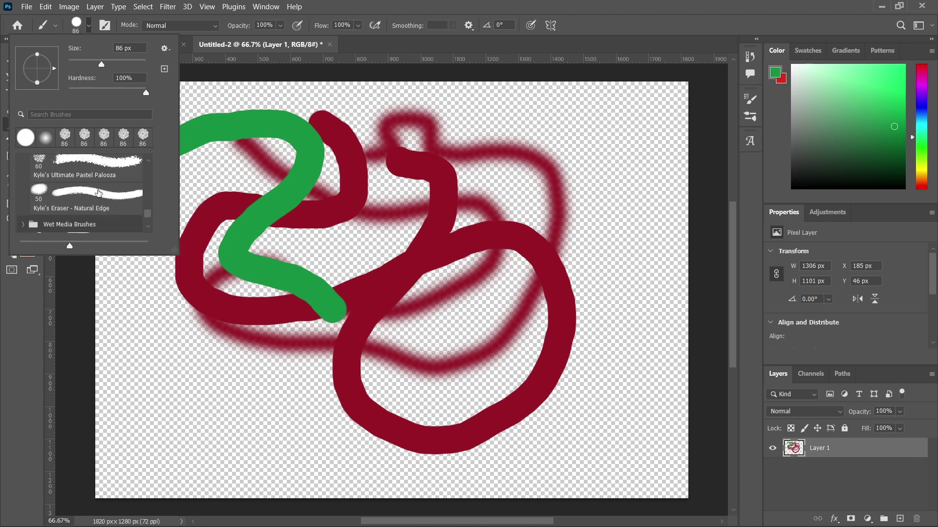
scroll(99, 193, down, 1)
scroll(98, 194, down, 1)
click(25, 205)
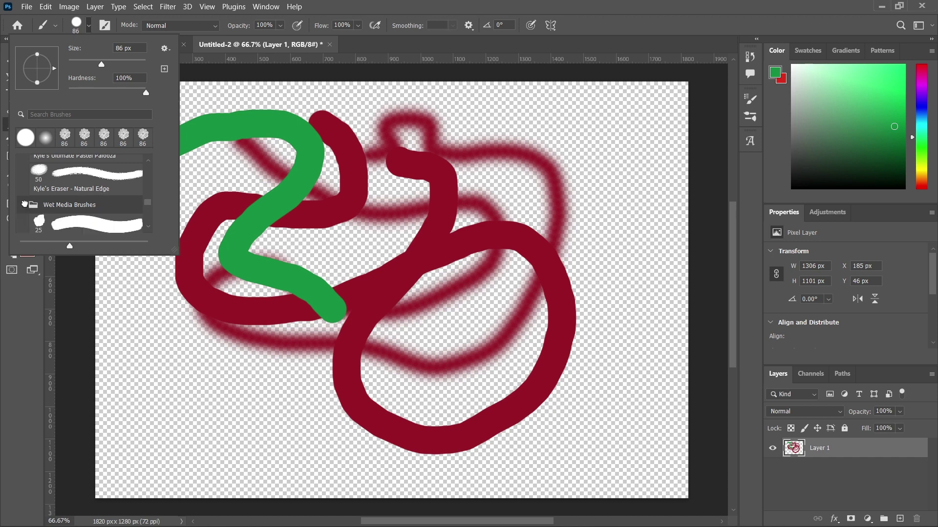
scroll(115, 191, down, 1)
scroll(114, 191, down, 1)
scroll(114, 191, down, 1)
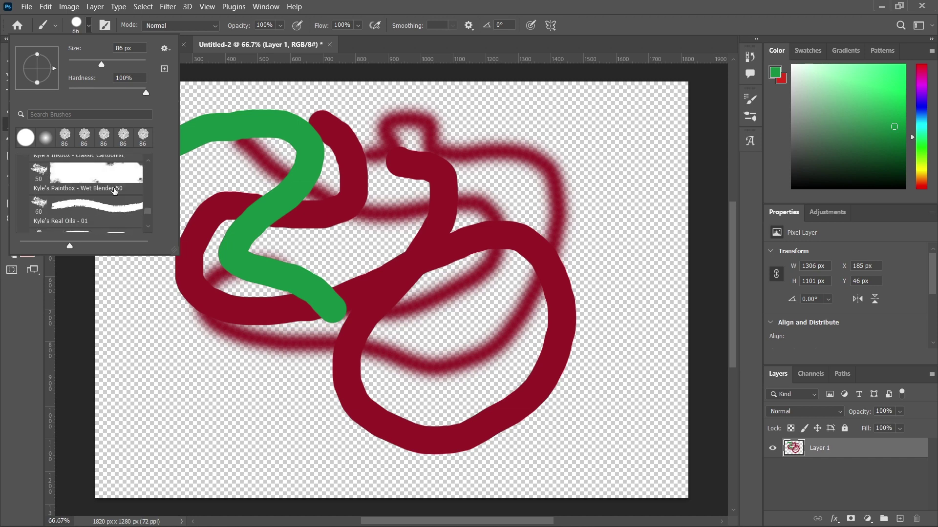
scroll(114, 191, down, 1)
scroll(89, 182, down, 1)
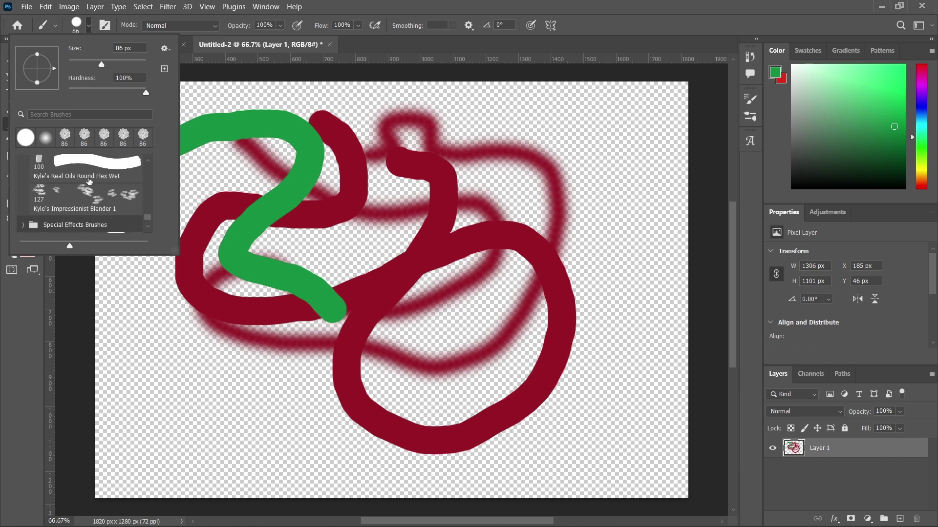
scroll(102, 177, up, 1)
scroll(101, 176, up, 1)
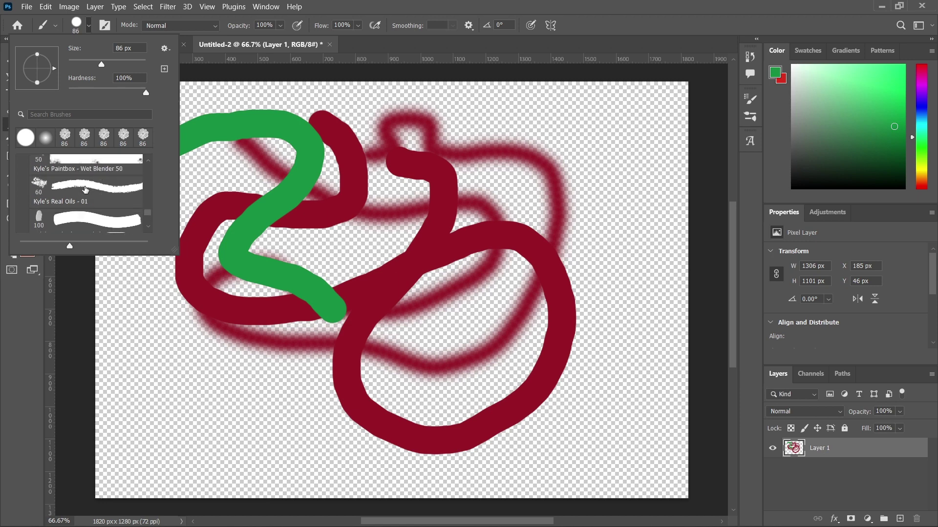
click(96, 191)
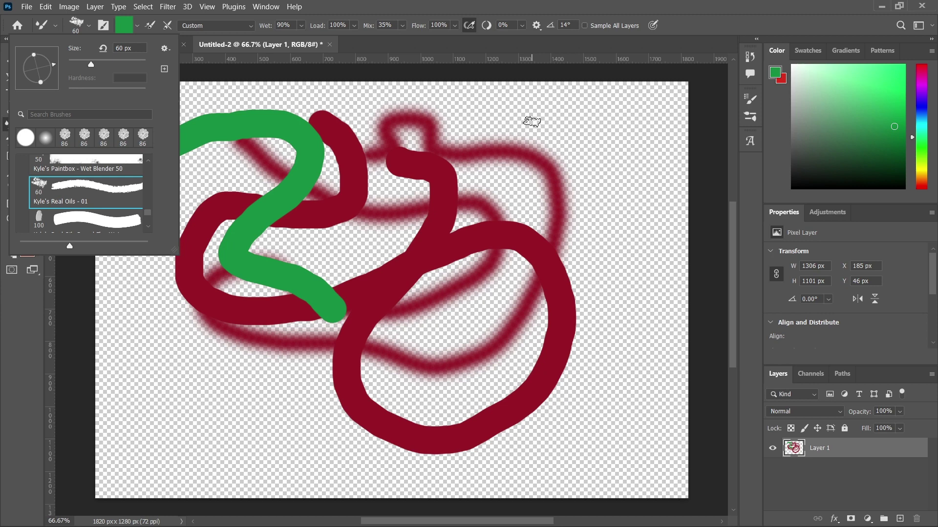
Step: Paint wavy and broad green oil strokes, enlarging the mixer brush to 199 px
mouse_move(531, 121)
mouse_down()
mouse_move(566, 120)
mouse_move(630, 228)
mouse_move(623, 383)
mouse_move(521, 270)
mouse_move(371, 418)
mouse_move(337, 466)
mouse_move(214, 374)
mouse_up()
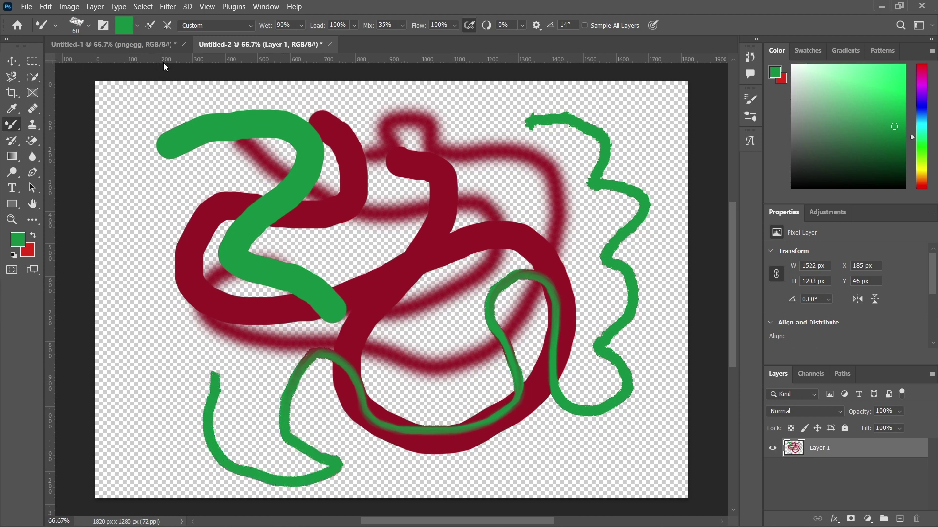
click(91, 27)
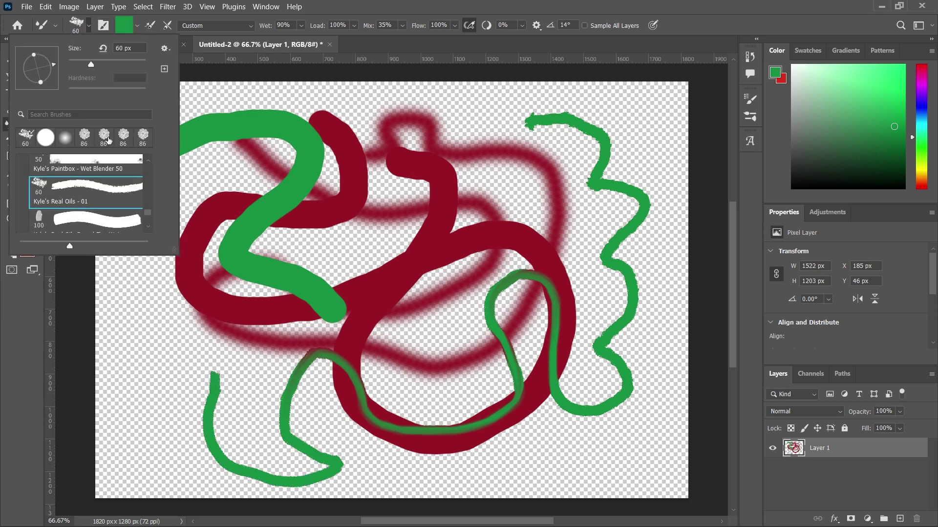
drag(92, 60, 119, 64)
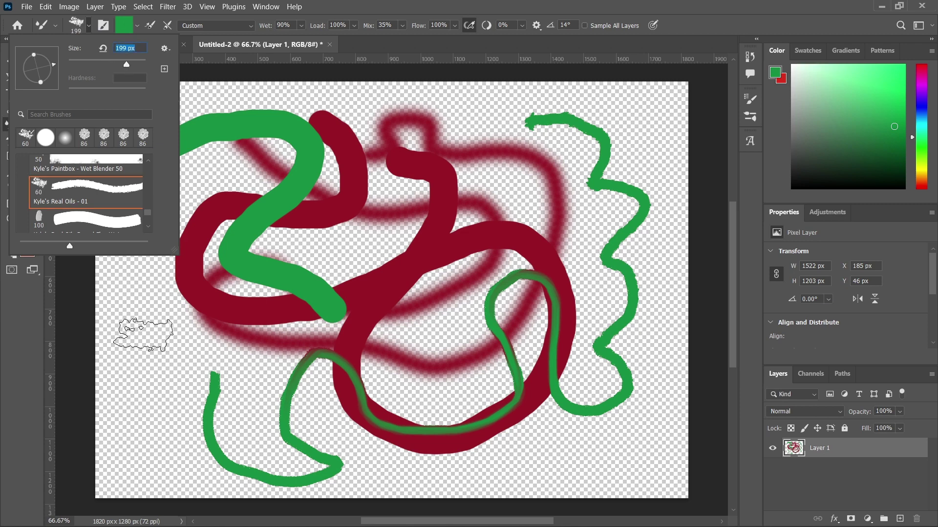
mouse_move(147, 335)
mouse_down()
mouse_move(210, 325)
mouse_move(244, 400)
mouse_move(337, 312)
mouse_move(146, 200)
mouse_move(376, 159)
mouse_move(410, 195)
mouse_move(303, 351)
mouse_move(430, 383)
mouse_move(547, 258)
mouse_move(596, 156)
mouse_move(488, 229)
mouse_move(254, 161)
mouse_move(225, 174)
mouse_up()
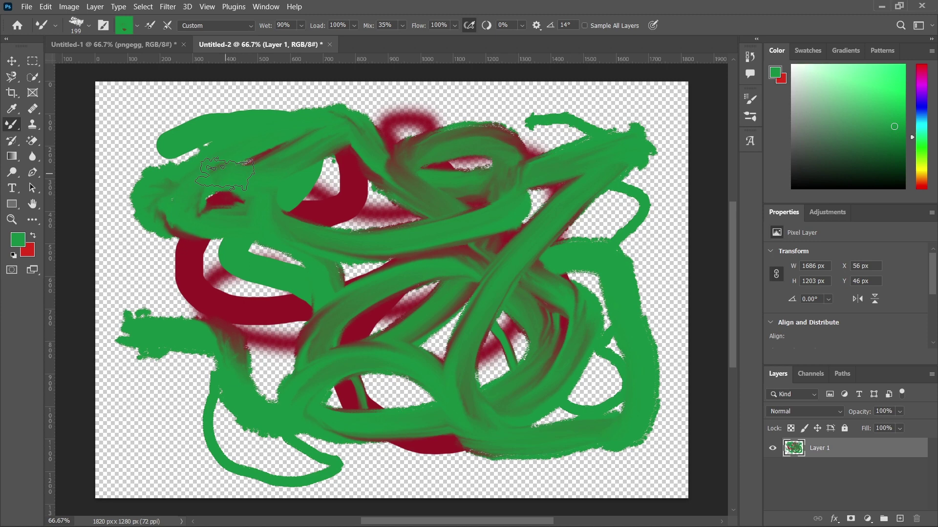
click(90, 25)
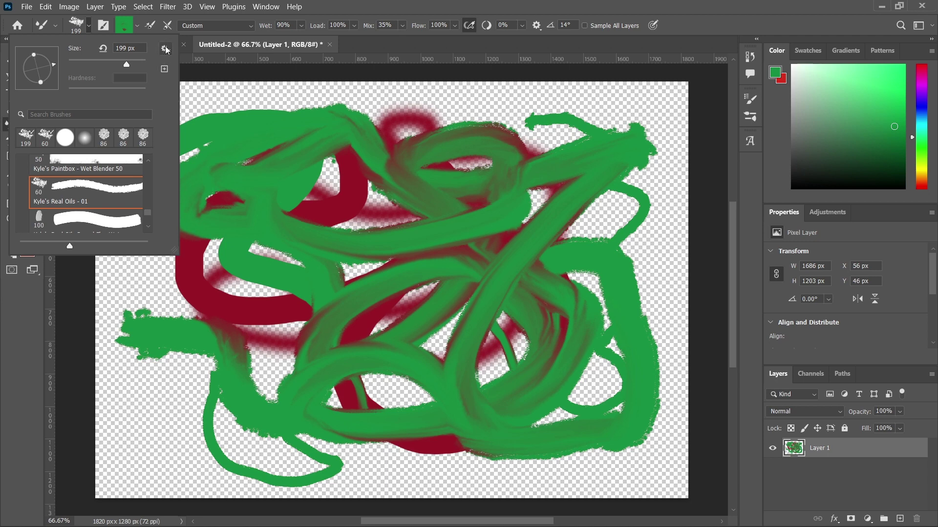
Step: Toggle Brush Stroke previews off and back on in the brush picker options menu
click(165, 49)
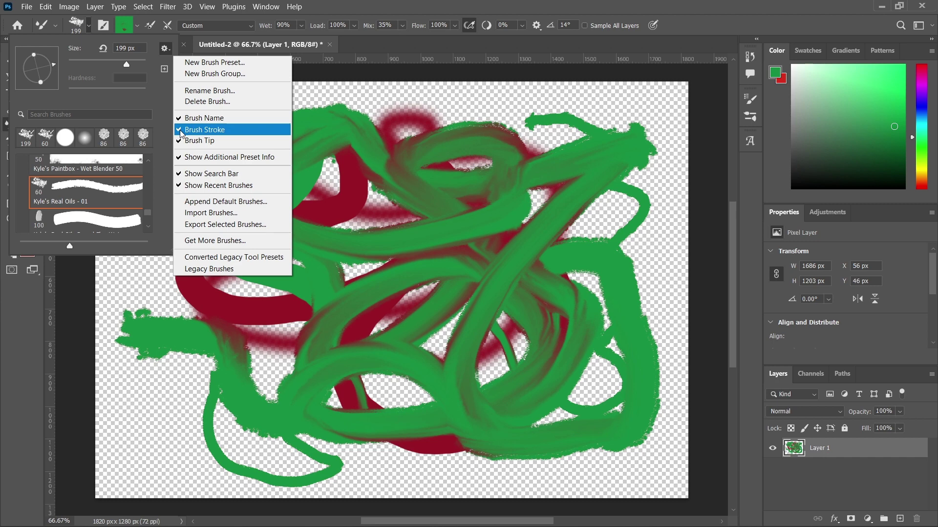
click(181, 131)
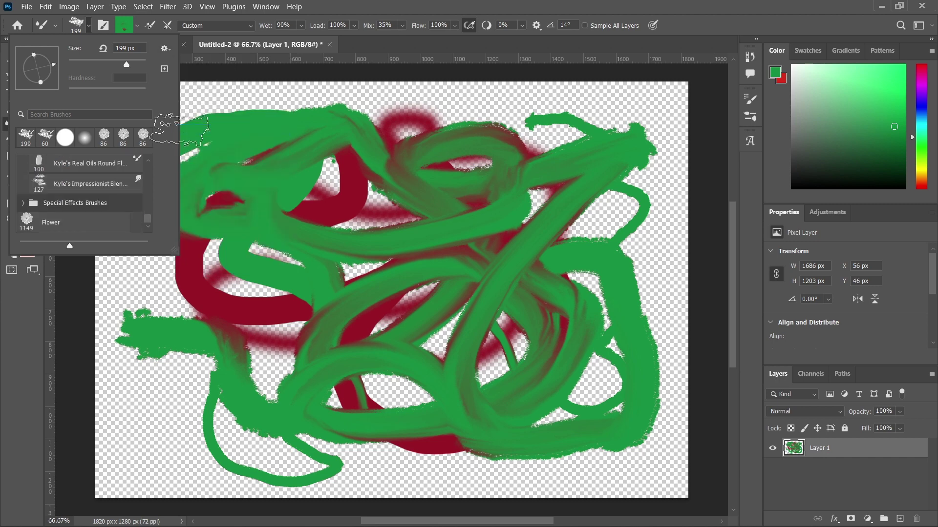
click(164, 49)
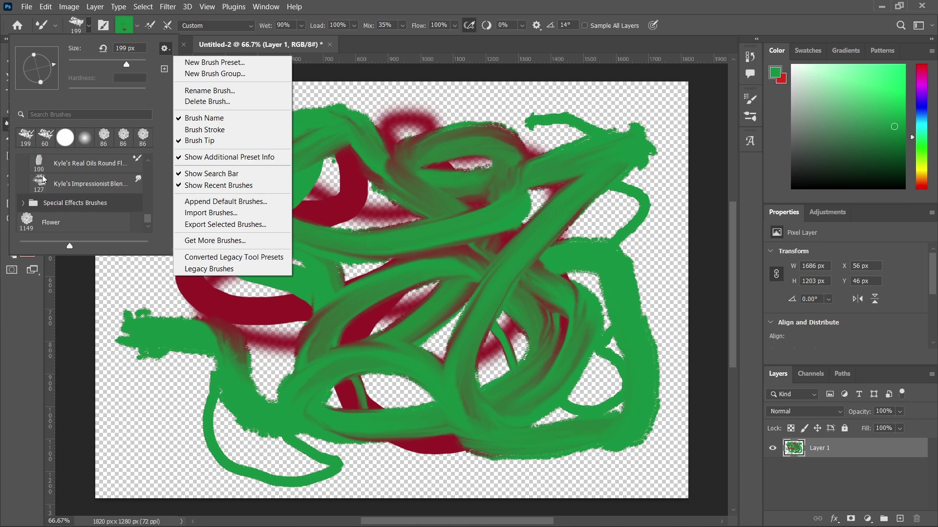
click(182, 130)
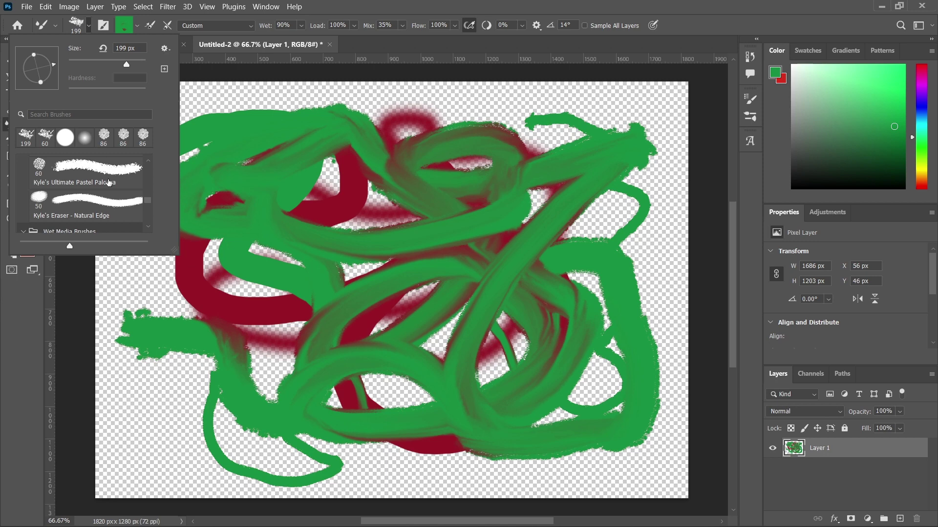
click(166, 47)
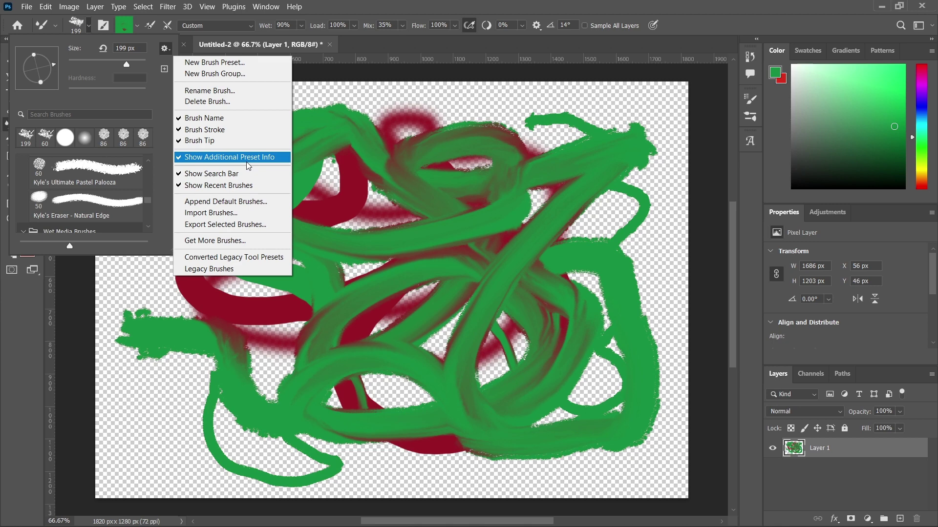
Step: Cancel the Import Brushes dialog and pick General Brushes > Soft Round instead
click(232, 213)
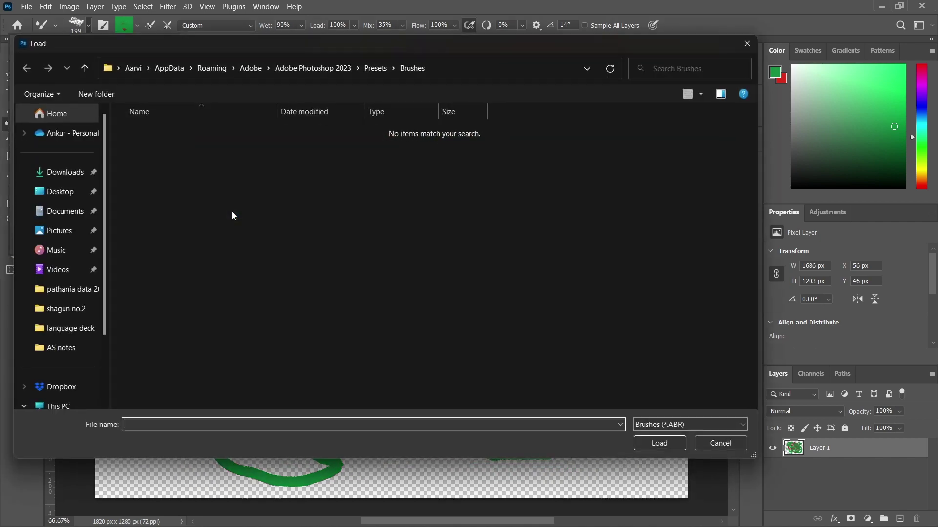
click(748, 46)
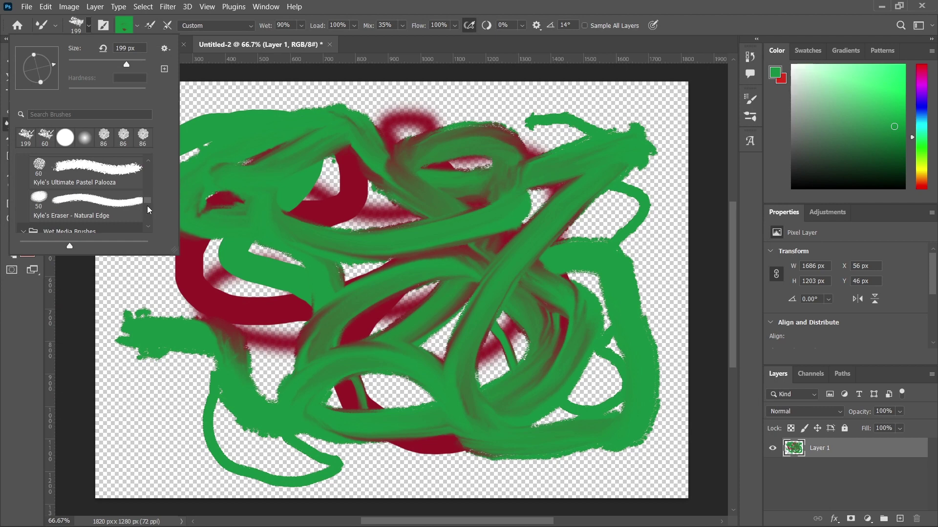
drag(148, 200, 148, 229)
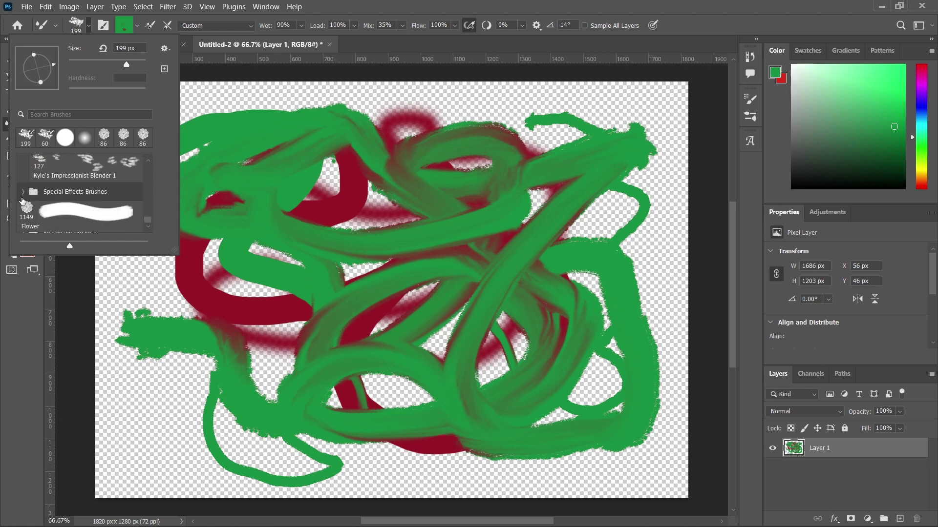
click(23, 191)
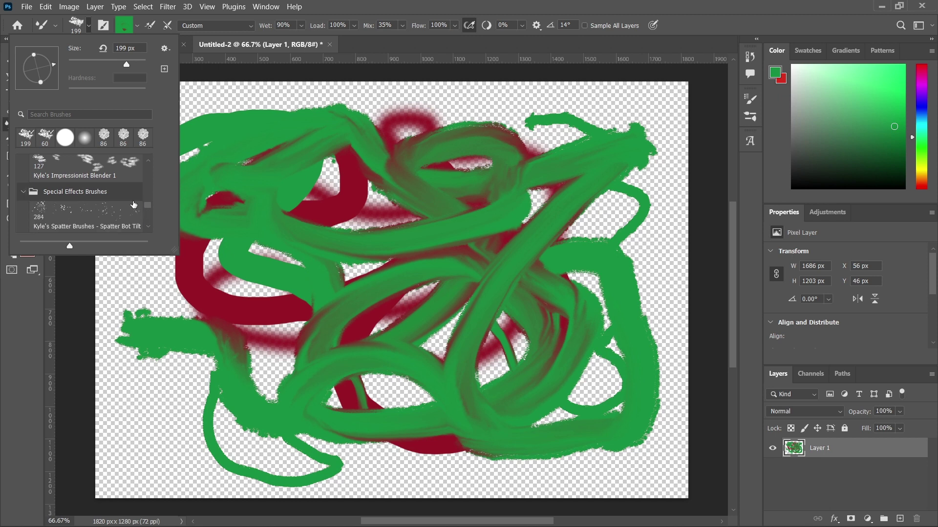
mouse_move(145, 203)
mouse_down()
mouse_move(148, 233)
mouse_move(145, 165)
mouse_up()
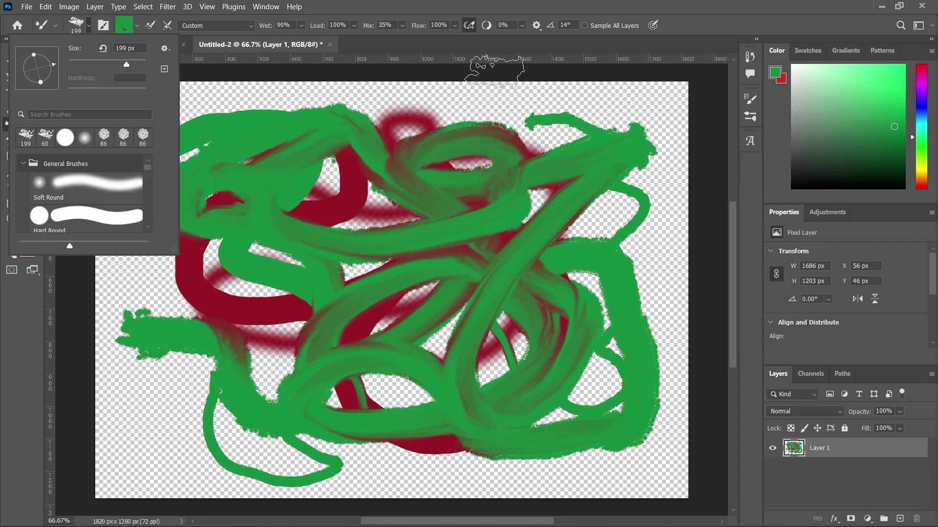
click(121, 182)
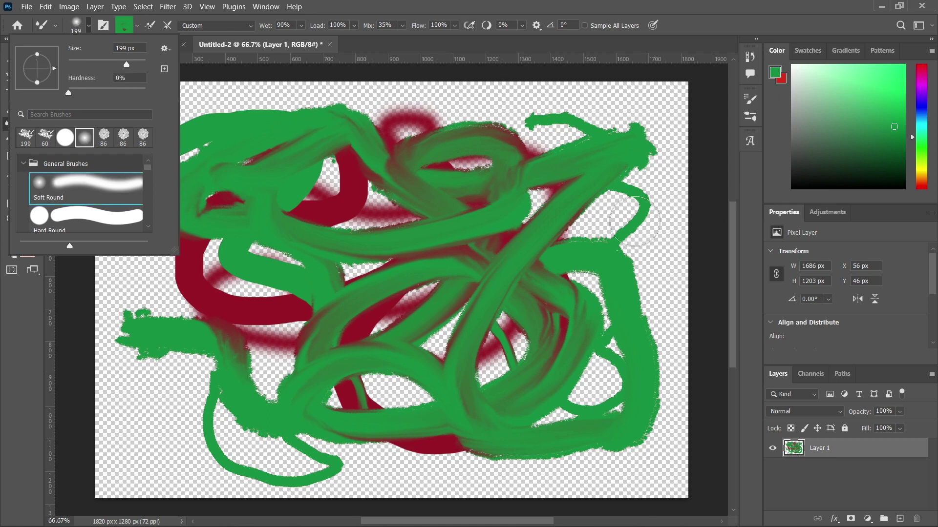
Step: Undo all the earlier painted strokes to clear the layer
click(687, 185)
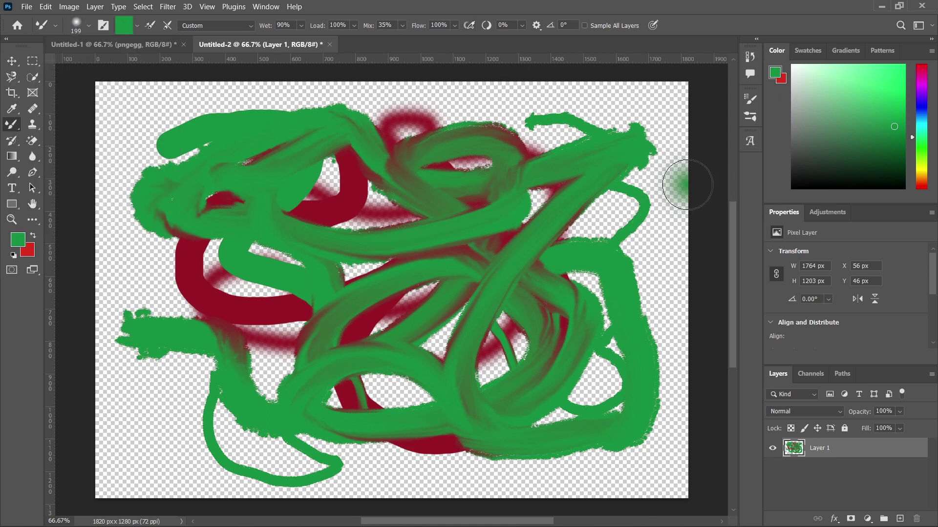
key(ctrl+z)
key(ctrl+z)
key(ctrl+z)
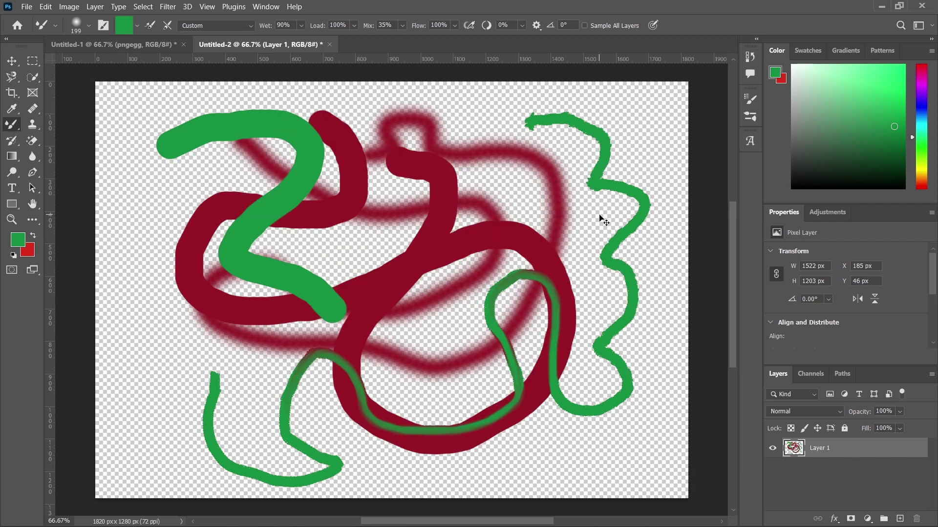
key(ctrl+z)
key(ctrl+z)
key(ctrl+z)
key(ctrl+z)
key(ctrl+z)
key(ctrl+z)
key(ctrl+z)
key(ctrl+z)
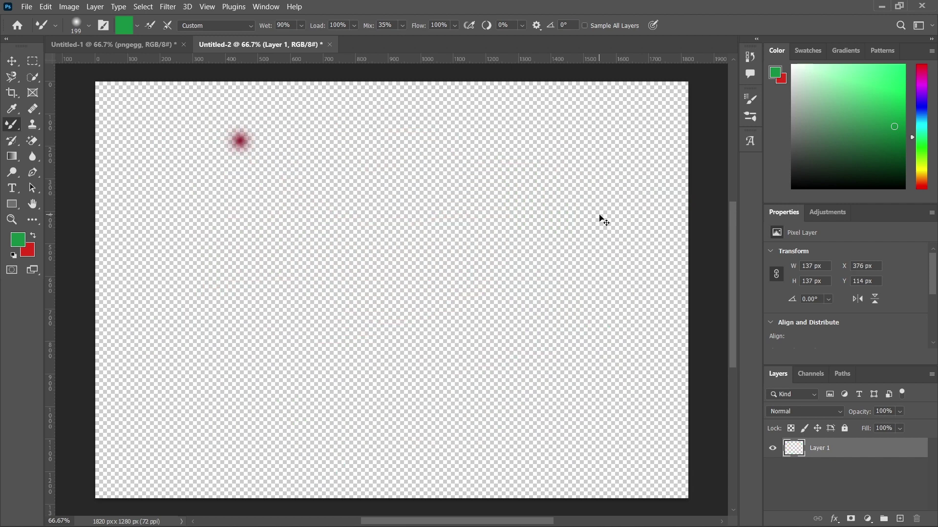
key(ctrl+z)
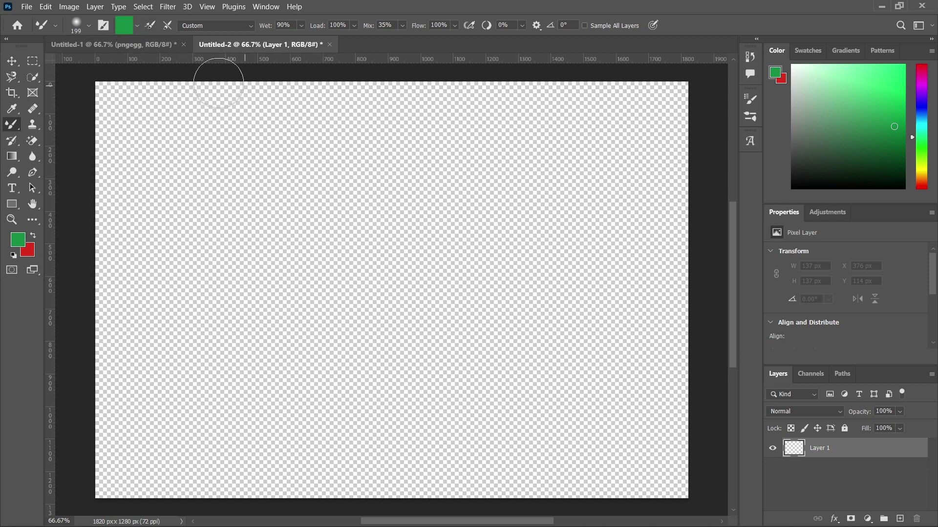
Step: Confirm 0% hardness and paint one soft 100 px green wavy stroke near the top
click(89, 26)
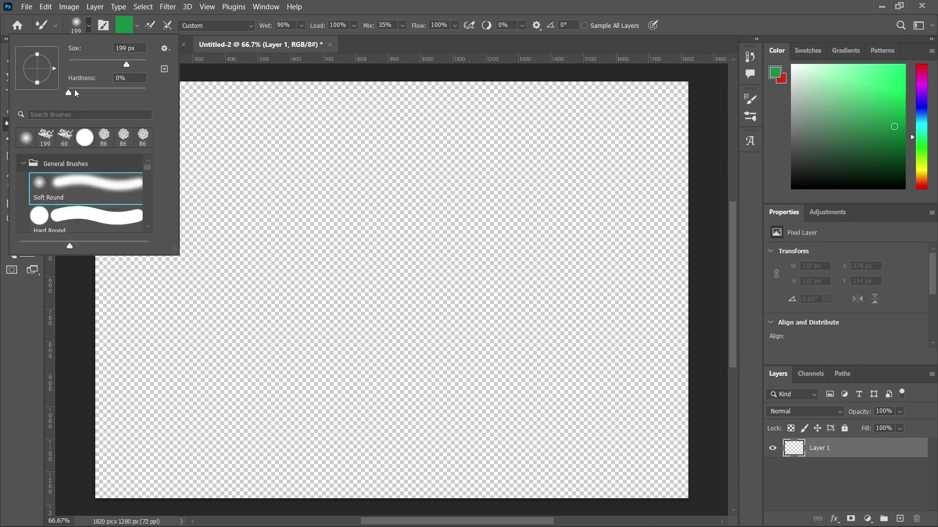
click(74, 90)
click(84, 192)
click(109, 65)
mouse_move(288, 199)
mouse_down()
mouse_move(382, 188)
mouse_move(405, 119)
mouse_up()
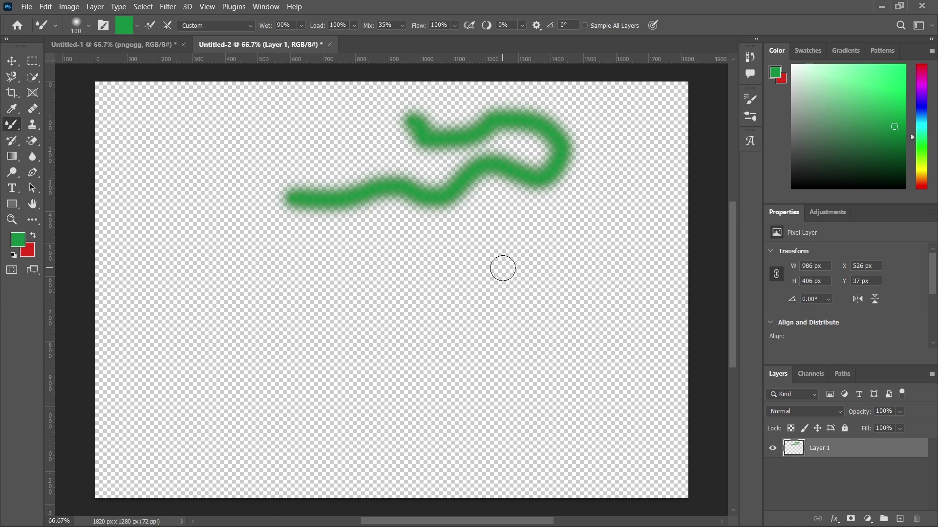
Step: Set the brush size to 400 px with the bracket keys
key(bracketleft)
key(bracketleft)
key(bracketleft)
key(bracketleft)
key(bracketleft)
key(bracketleft)
key(bracketleft)
key(bracketleft)
key(bracketright)
key(bracketright)
key(bracketright)
key(bracketright)
key(bracketright)
key(bracketright)
key(bracketright)
key(bracketright)
key(bracketright)
key(bracketright)
key(bracketright)
key(bracketright)
key(bracketright)
key(bracketright)
key(bracketright)
key(bracketright)
key(bracketleft)
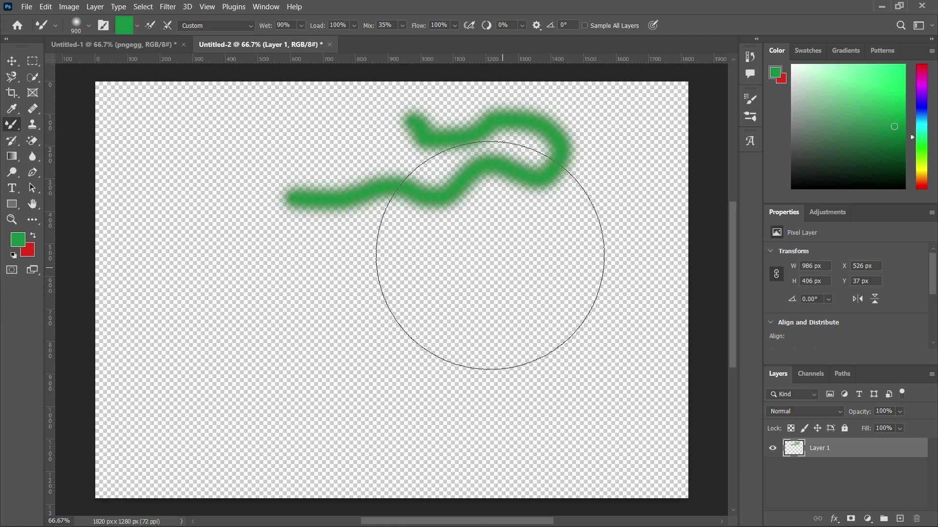
key(bracketleft)
key(bracketleft)
key(bracketleft)
key(bracketleft)
key(bracketleft)
key(bracketleft)
key(bracketleft)
key(bracketright)
key(bracketright)
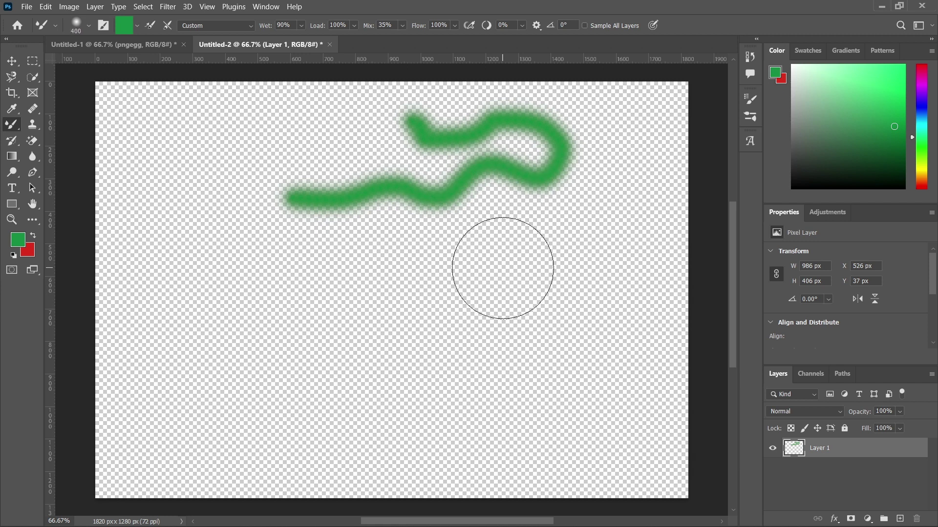
key(bracketright)
key(bracketright)
key(bracketleft)
key(bracketleft)
key(bracketleft)
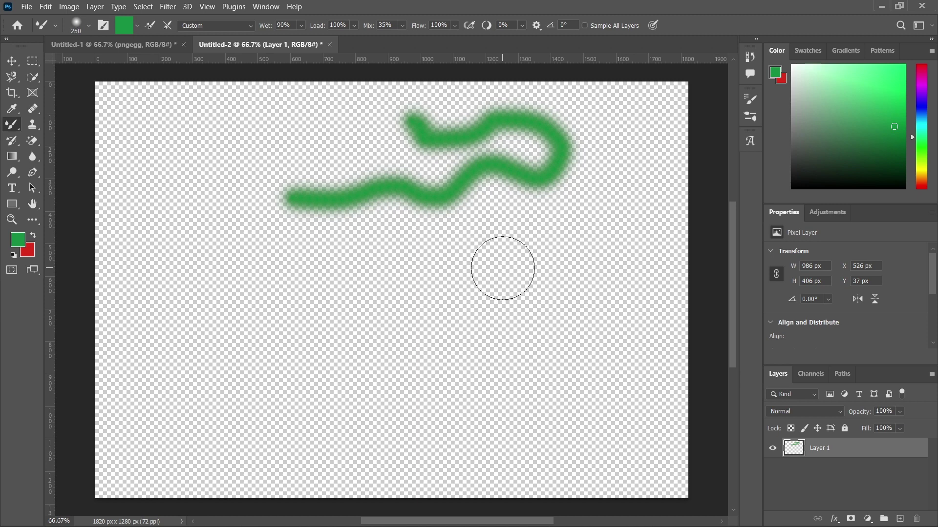
key(bracketleft)
key(bracketright)
key(bracketright)
key(bracketright)
Step: Paint a large soft green curve across the middle and up the left side
click(454, 25)
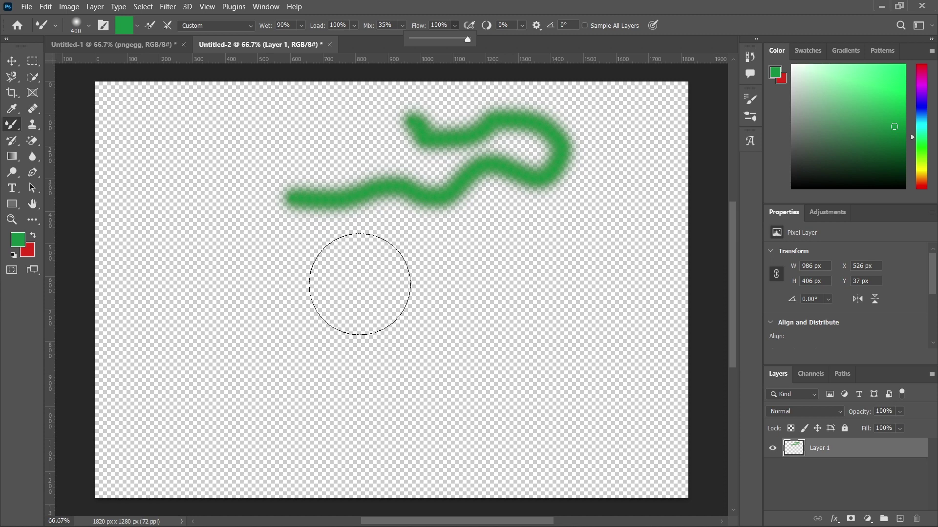
drag(359, 284, 408, 401)
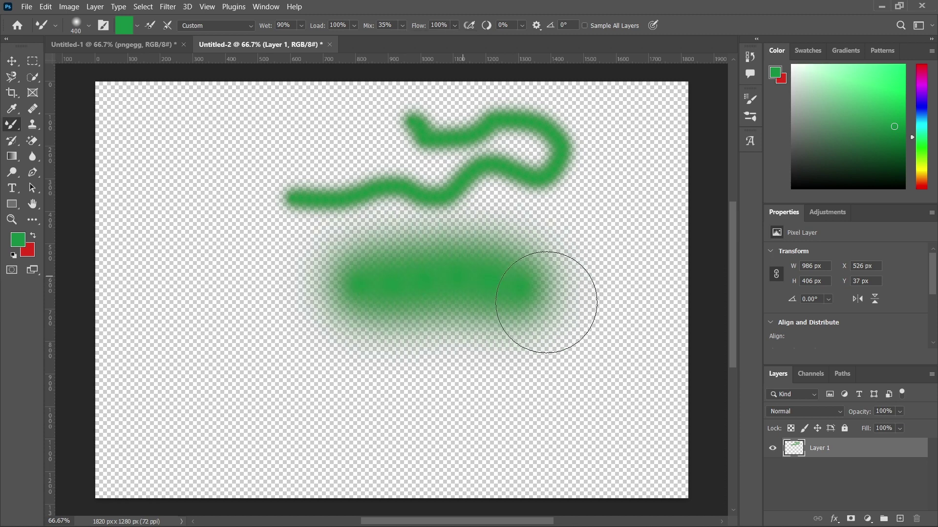
mouse_move(330, 391)
mouse_down()
mouse_move(251, 262)
mouse_move(168, 189)
mouse_move(304, 219)
mouse_move(512, 210)
mouse_up()
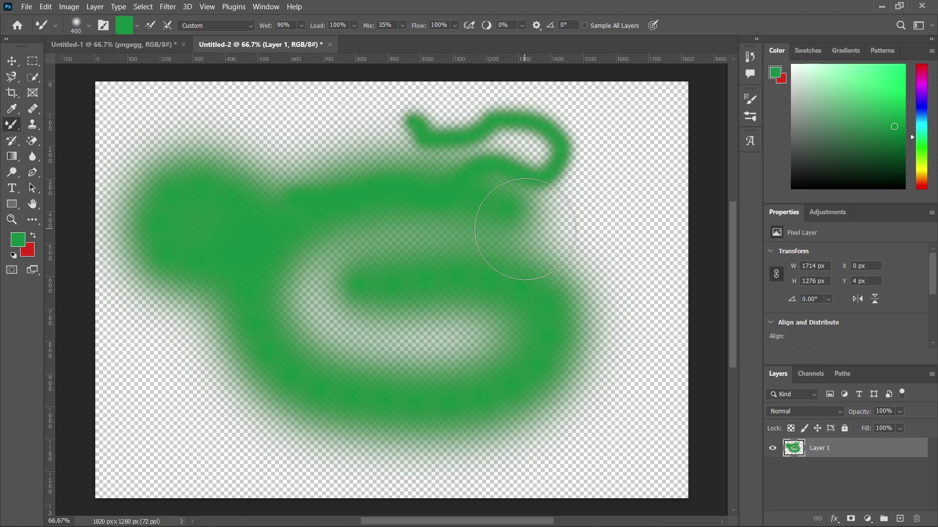
Step: Dab green at 5% flow, then paint faint green around the right and bottom at 34%
click(454, 28)
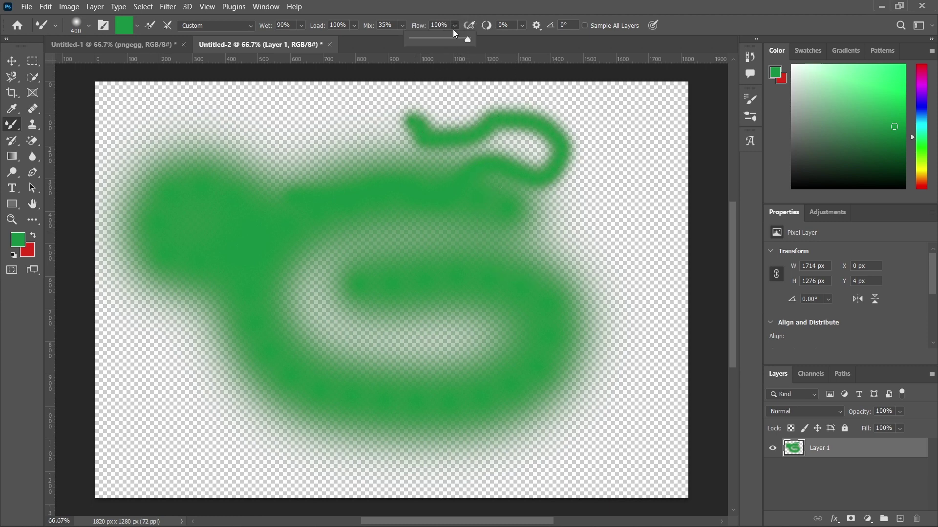
click(417, 42)
drag(629, 198, 631, 206)
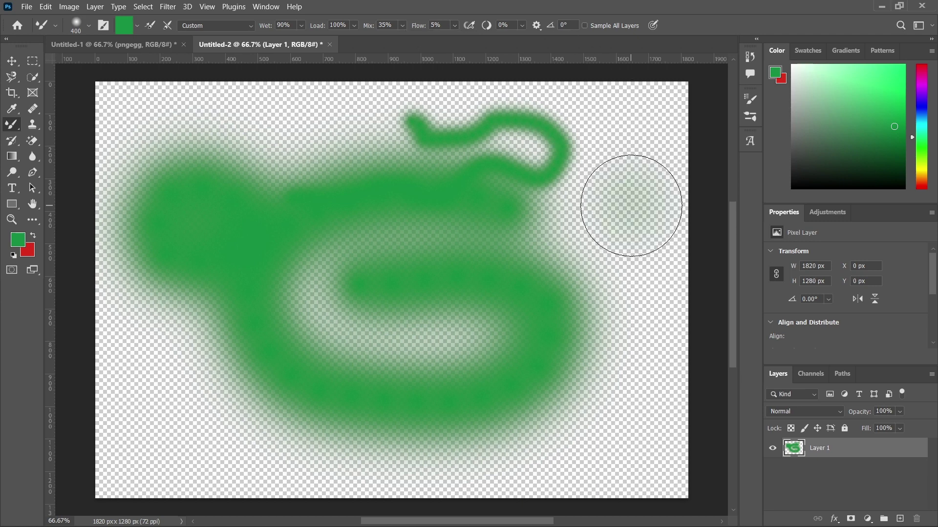
click(454, 27)
click(473, 39)
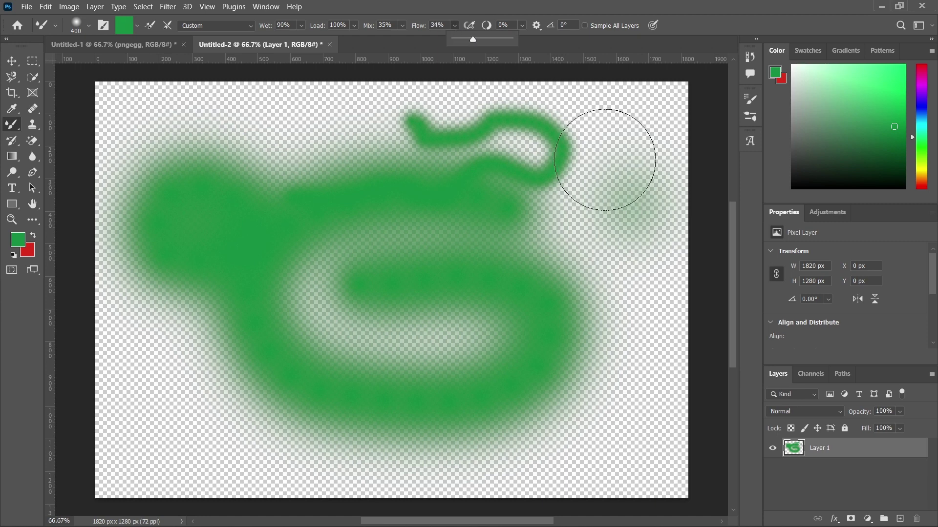
mouse_move(607, 163)
mouse_down()
mouse_move(627, 303)
mouse_move(620, 410)
mouse_move(630, 305)
mouse_move(557, 130)
mouse_move(249, 155)
mouse_move(439, 104)
mouse_move(272, 121)
mouse_move(450, 95)
mouse_up()
mouse_move(672, 144)
mouse_down()
mouse_move(622, 94)
mouse_move(634, 111)
mouse_move(665, 394)
mouse_move(420, 486)
mouse_move(156, 394)
mouse_move(210, 412)
mouse_up()
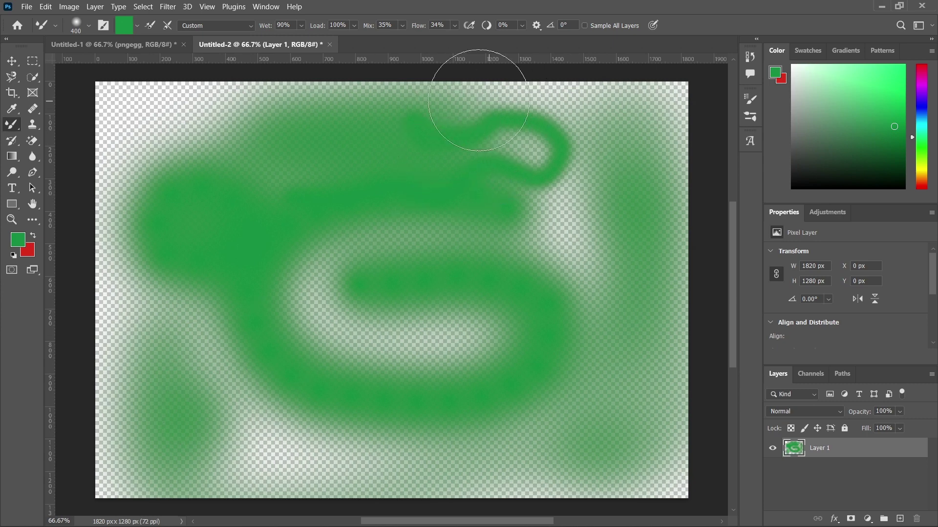
Step: Close the brush picker and undo the last blurry smear
click(88, 27)
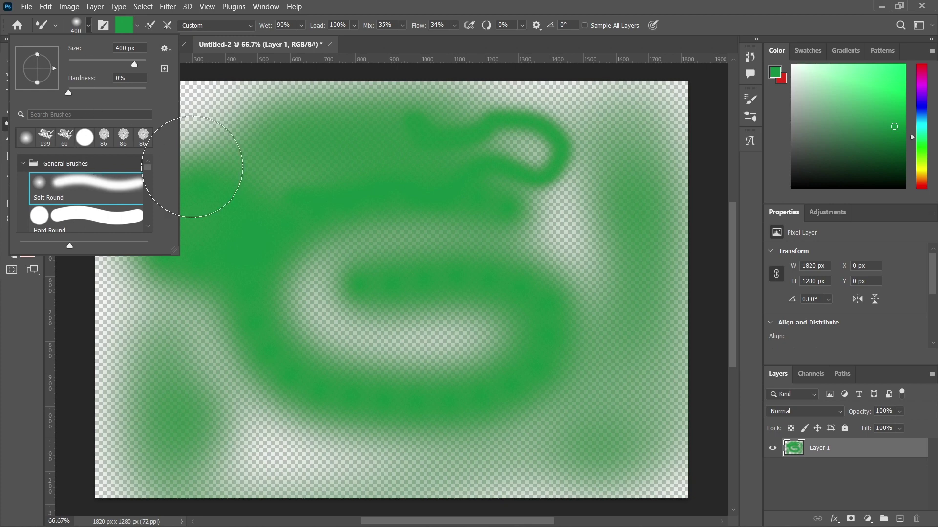
click(552, 251)
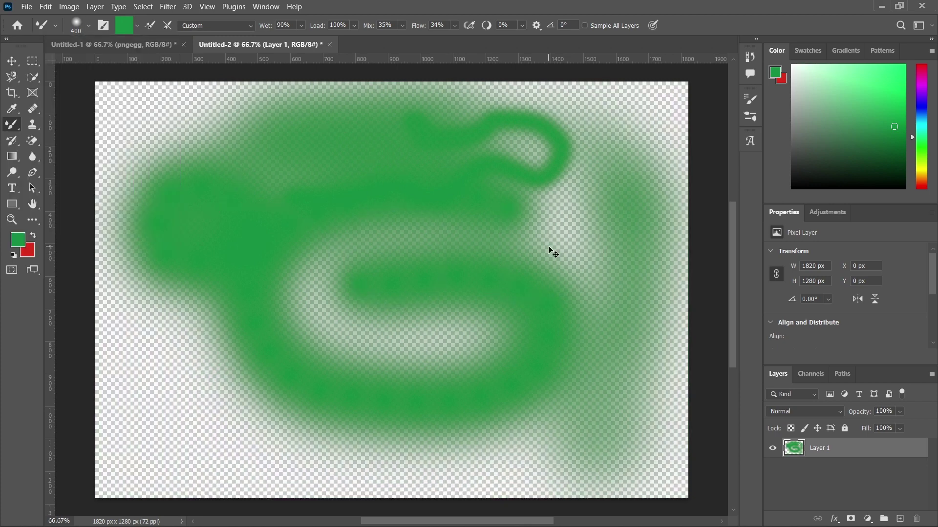
key(ctrl+z)
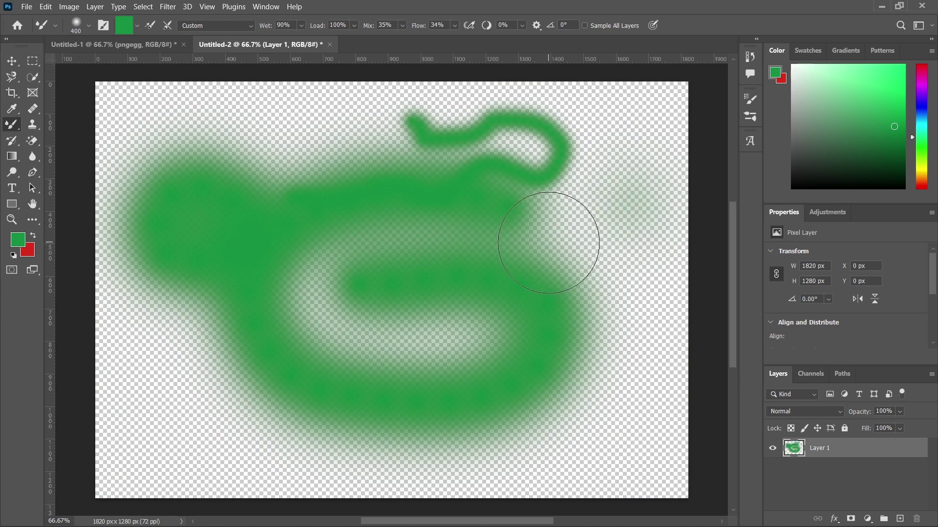
Step: Set a 111 px flattened brush tip angled at 15° and paint a thin green stroke along the top
click(89, 26)
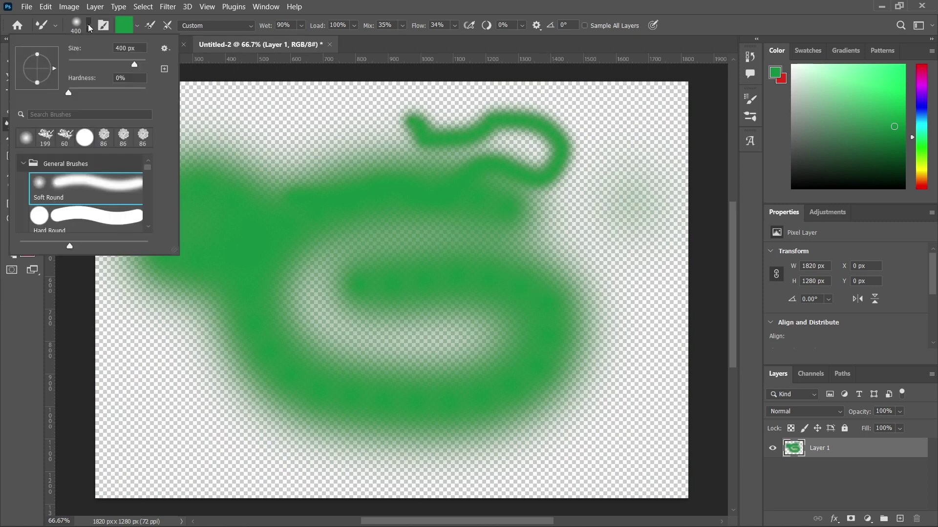
drag(134, 64, 110, 61)
drag(39, 83, 44, 76)
drag(42, 73, 39, 80)
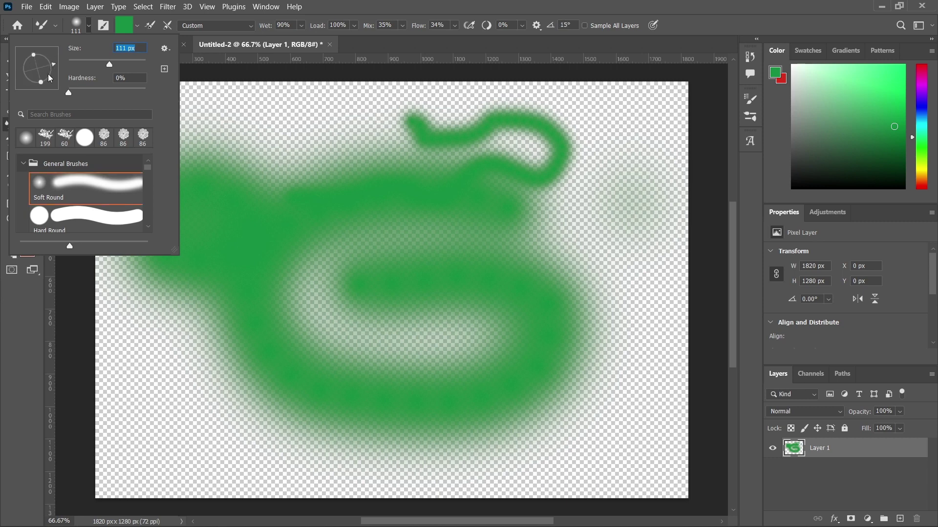
drag(38, 73, 39, 74)
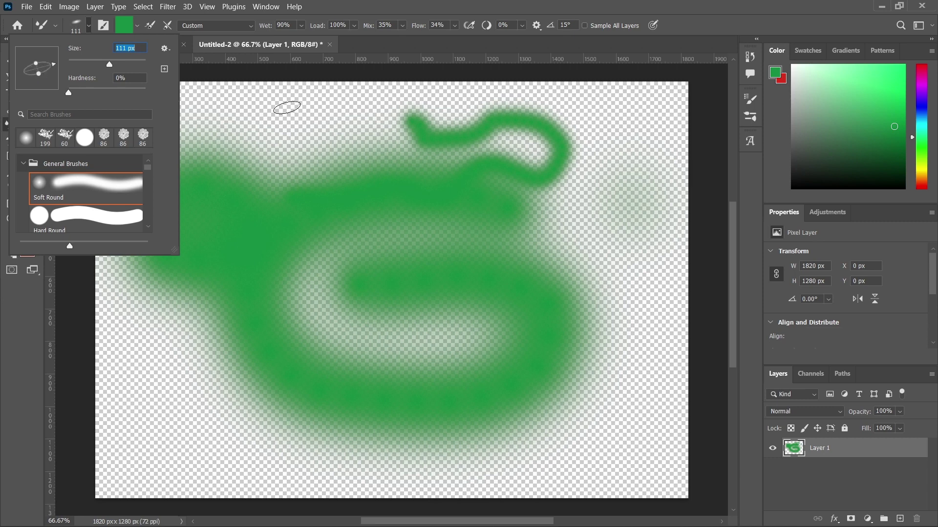
mouse_move(278, 108)
mouse_down()
mouse_move(357, 104)
mouse_move(314, 132)
mouse_move(222, 98)
mouse_move(201, 114)
mouse_move(289, 148)
mouse_move(447, 94)
mouse_move(607, 109)
mouse_move(636, 263)
mouse_up()
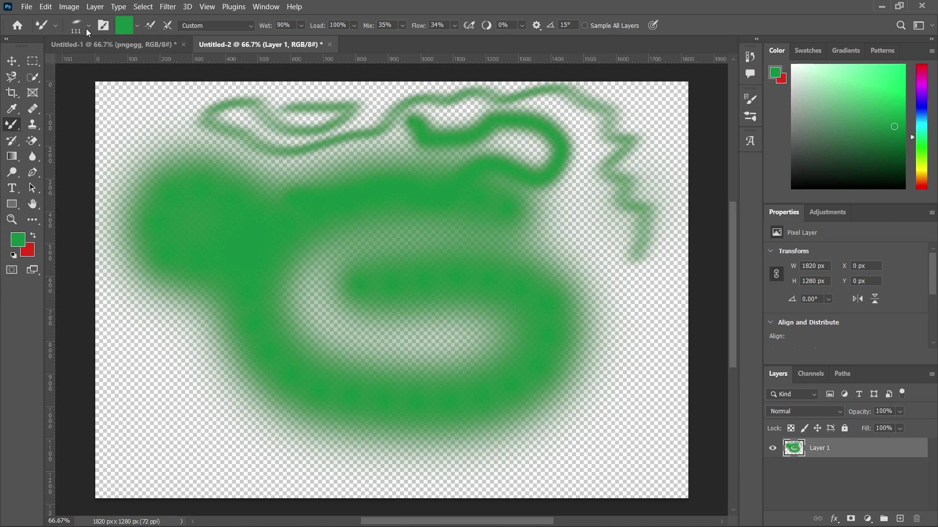
Step: Paint strokes across the top and along the bottom with the Moist, Light Mix mixer preset
click(251, 28)
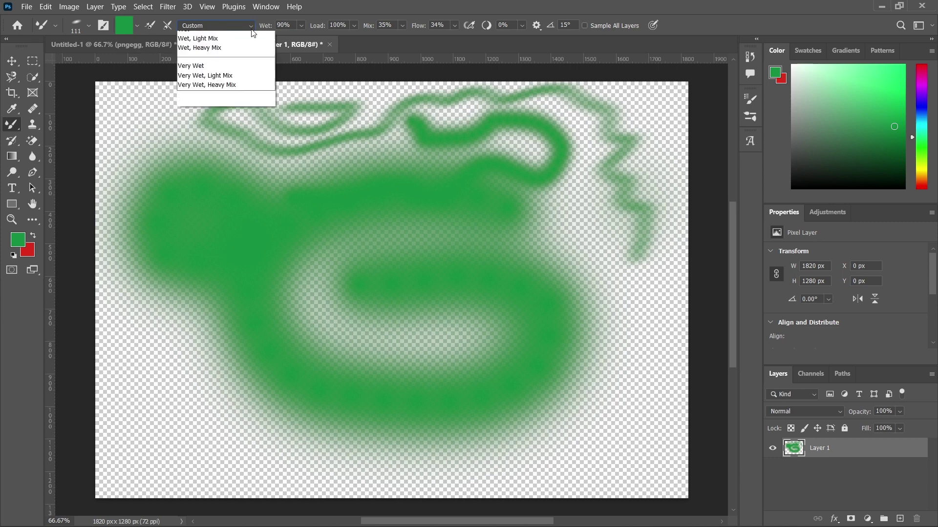
click(251, 28)
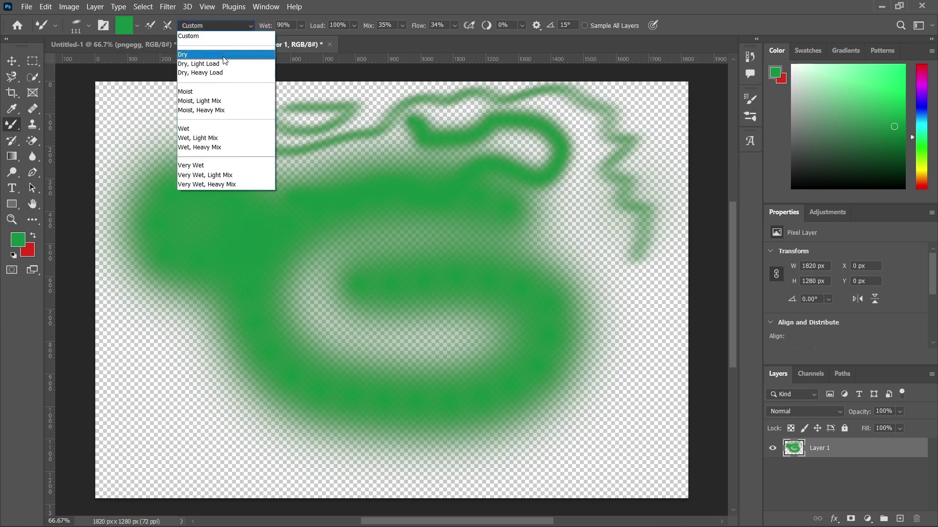
click(205, 101)
mouse_move(166, 108)
mouse_down()
mouse_move(333, 170)
mouse_move(592, 299)
mouse_move(592, 435)
mouse_move(674, 295)
mouse_move(659, 358)
mouse_move(643, 237)
mouse_up()
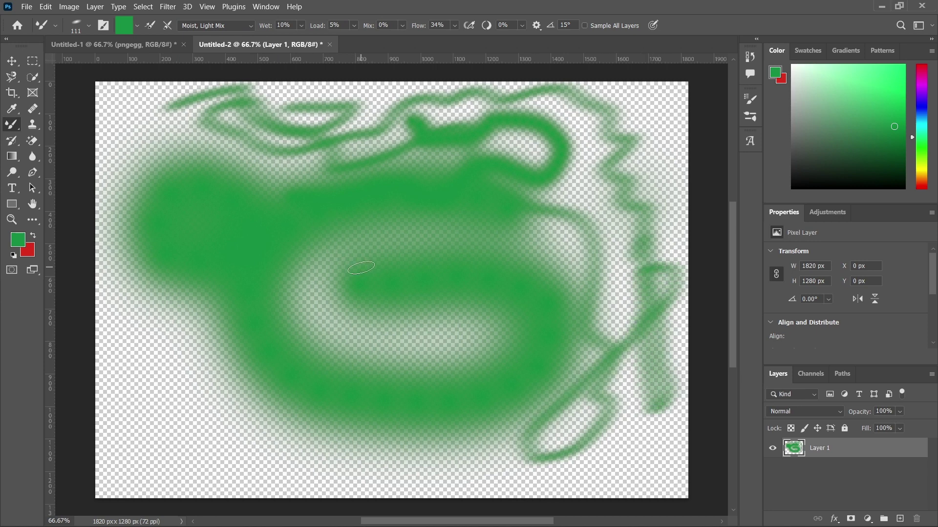
mouse_move(146, 434)
mouse_down()
mouse_move(381, 459)
mouse_move(246, 342)
mouse_move(147, 391)
mouse_move(156, 324)
mouse_up()
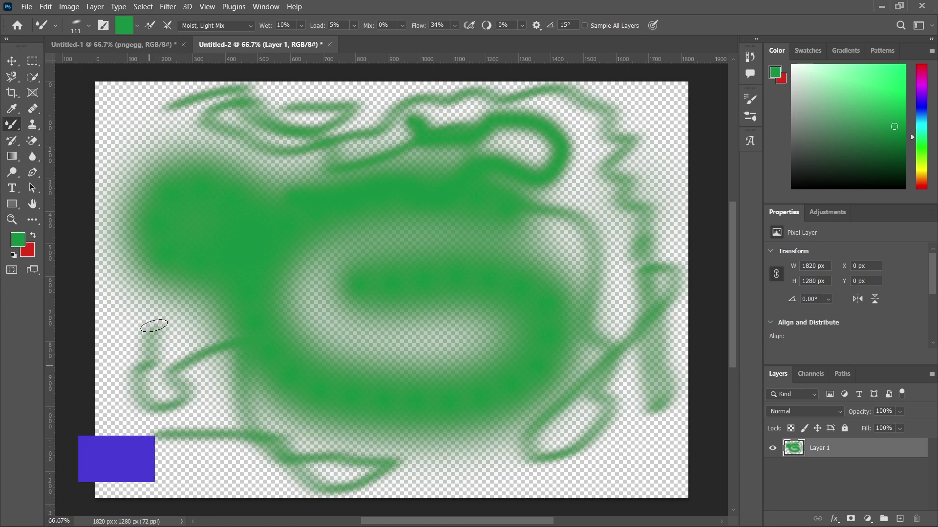
Step: Switch to the Very Wet mixer preset and smear green paint into the top-left
click(253, 25)
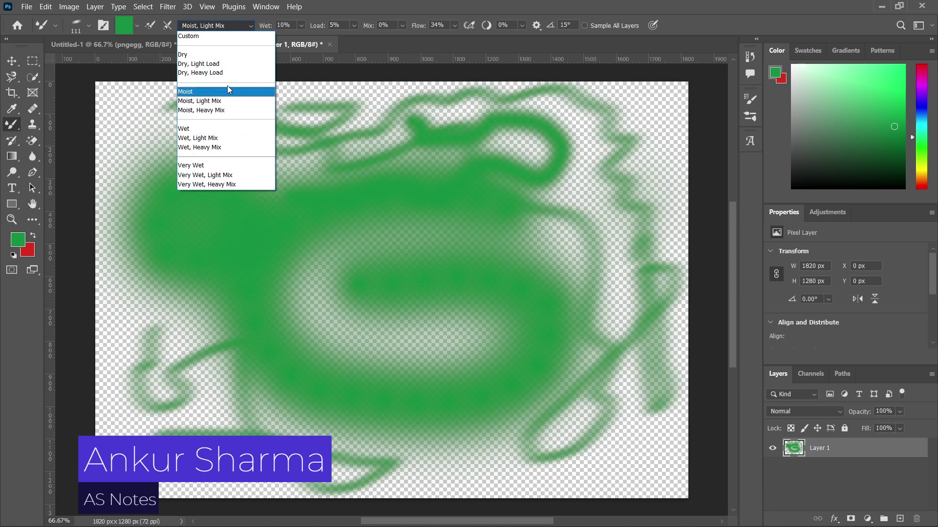
click(222, 165)
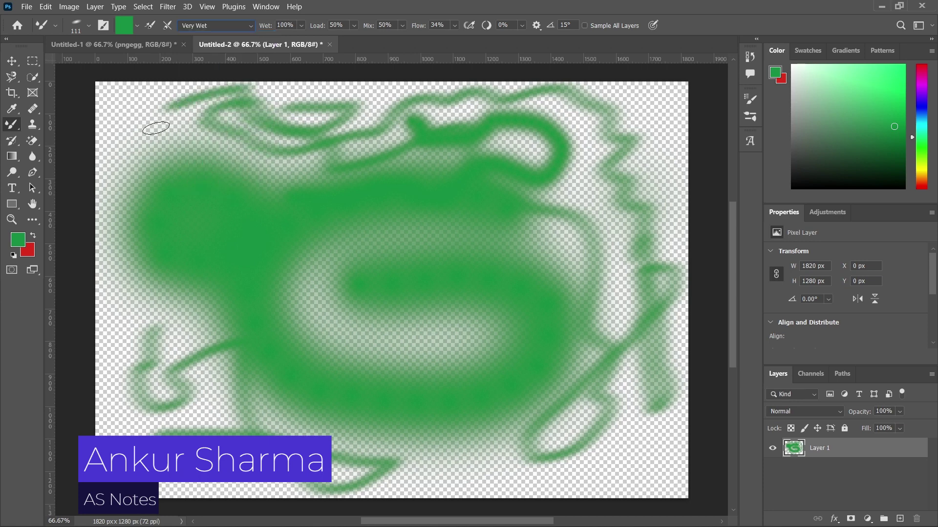
drag(139, 120, 156, 147)
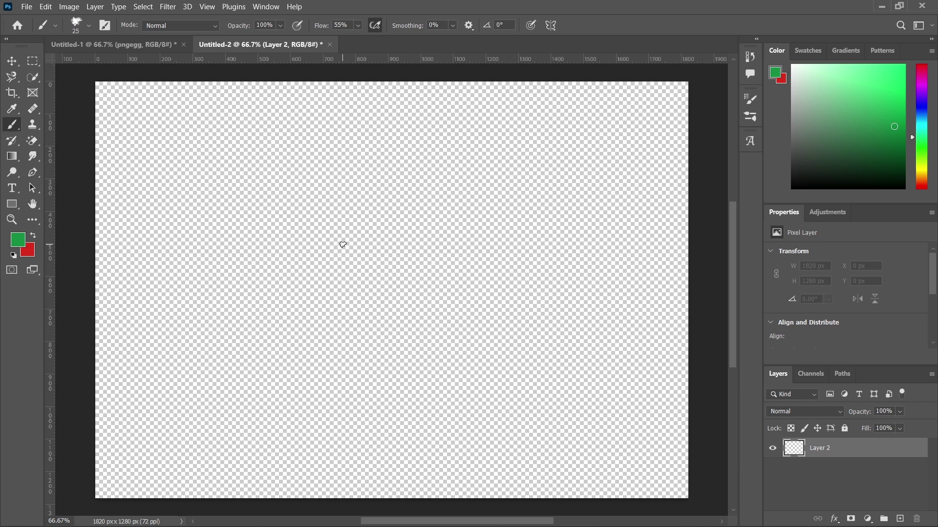
Step: Define the red flower in Untitled-1 as a brush preset with the default name, Sampled Brush 1
click(168, 46)
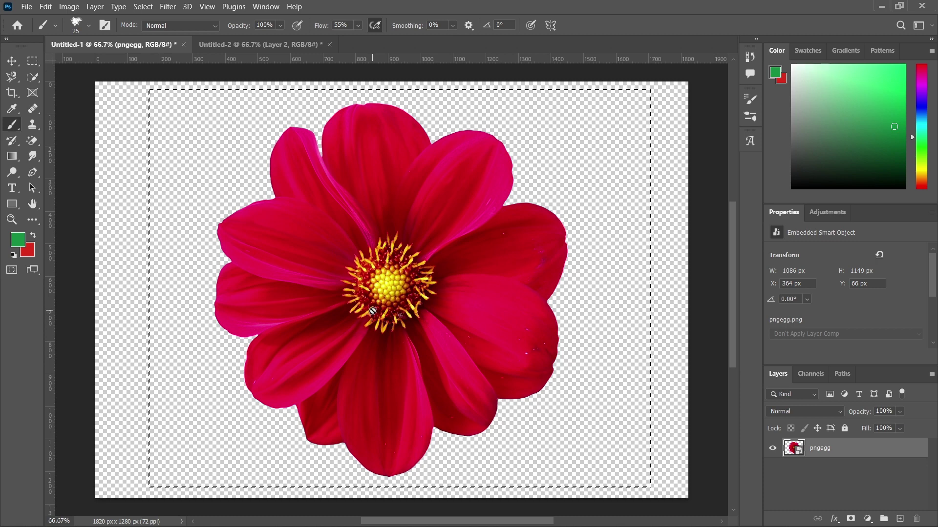
click(35, 61)
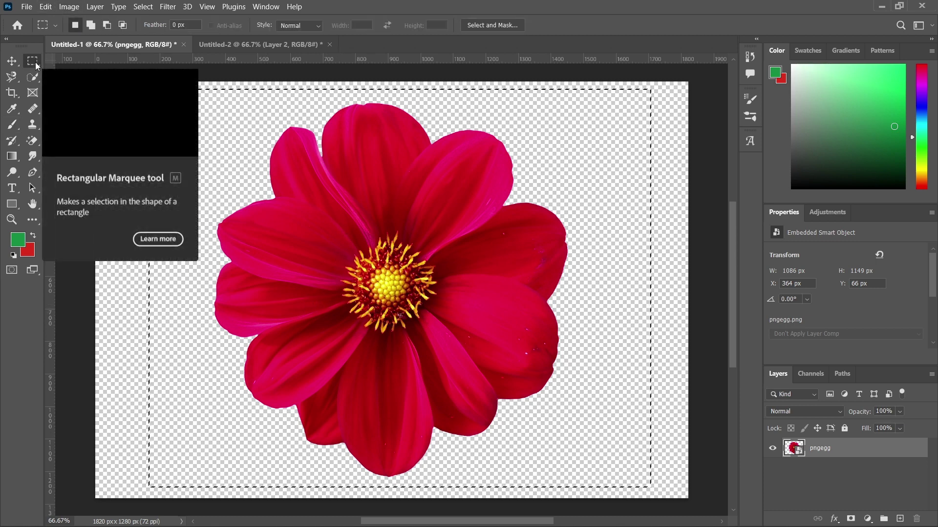
click(46, 7)
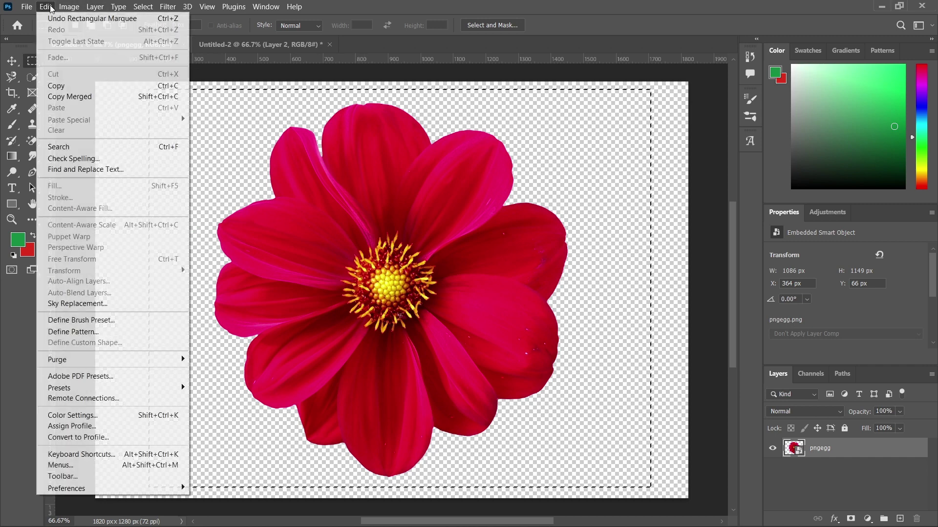
click(90, 322)
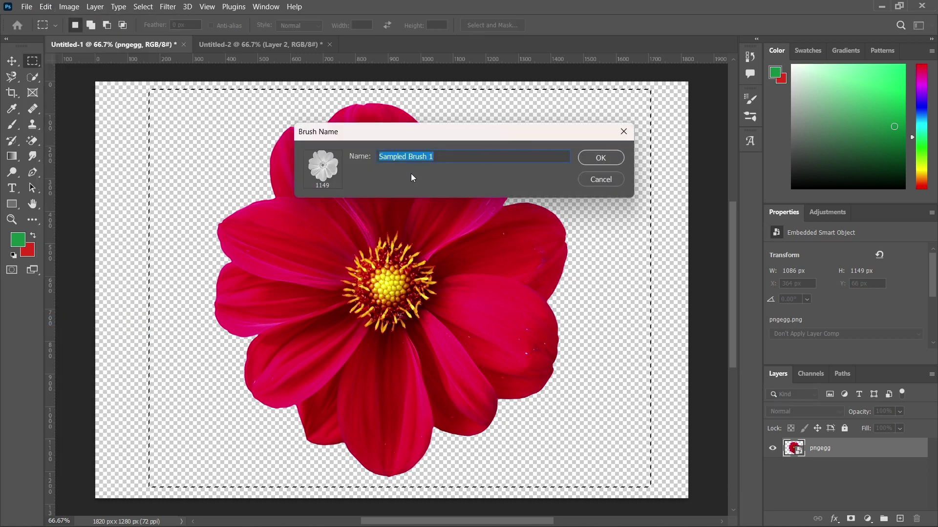
click(608, 161)
key(b)
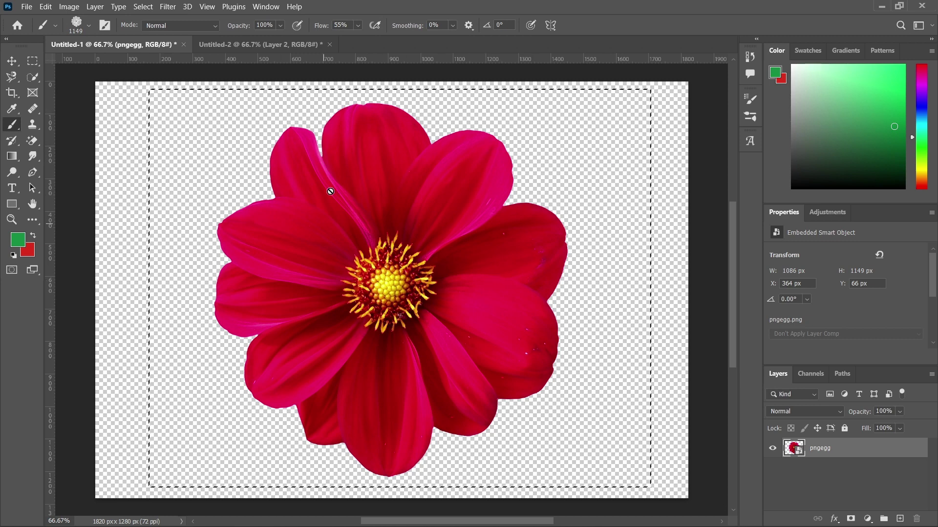
Step: In Untitled-2, select the Flower brush preset and set its size to 291 px
click(312, 48)
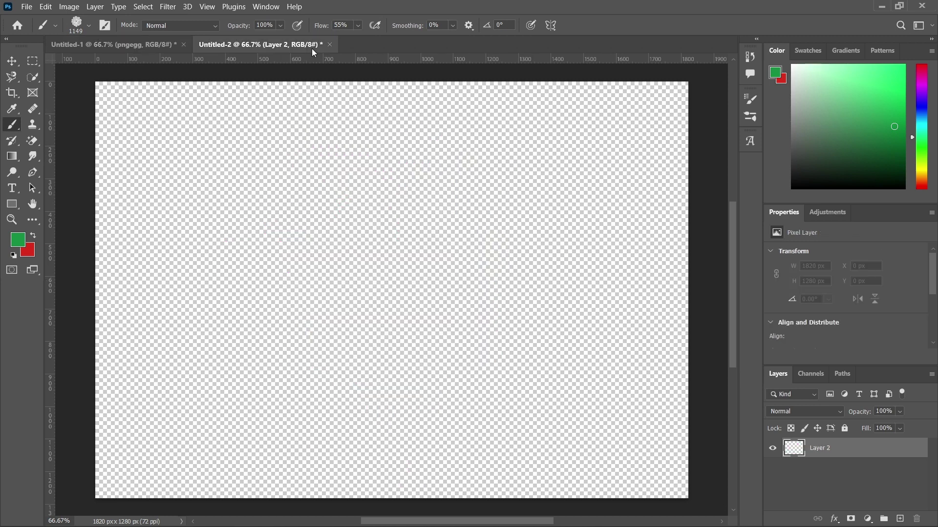
click(89, 25)
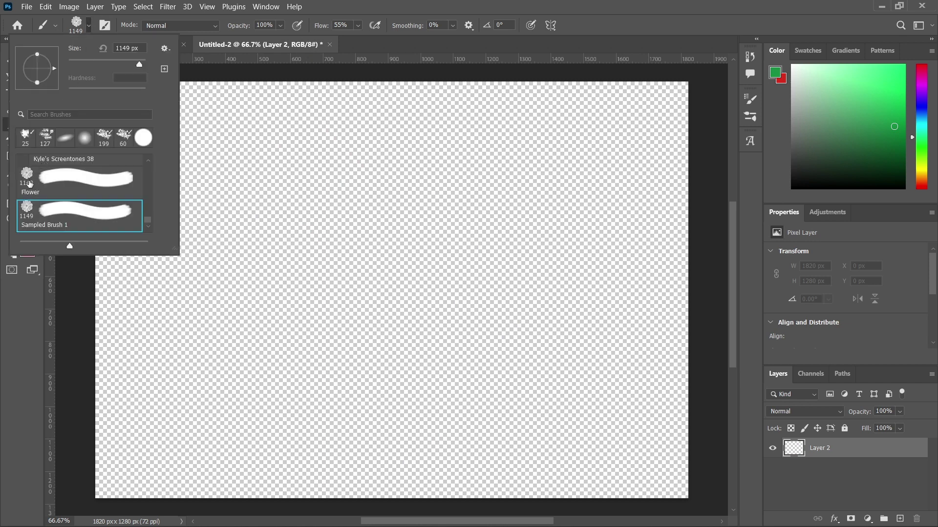
click(28, 182)
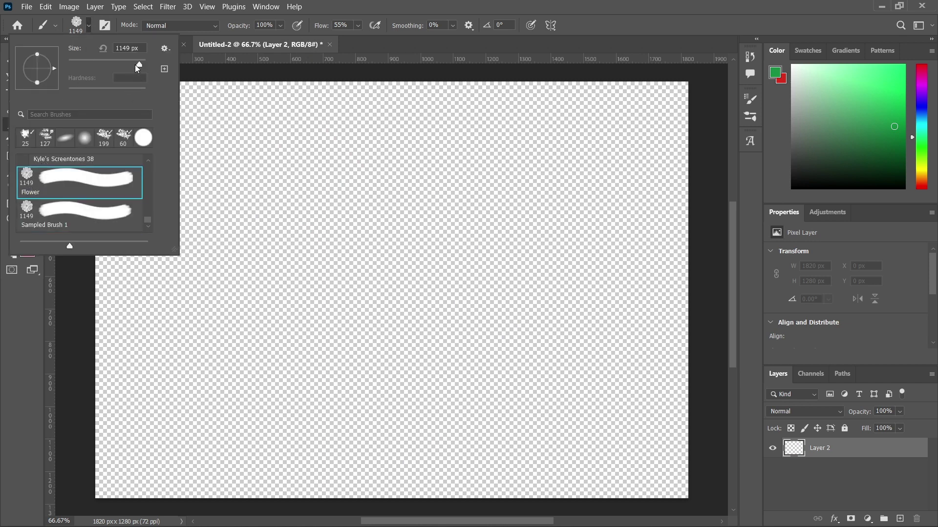
drag(137, 64, 108, 63)
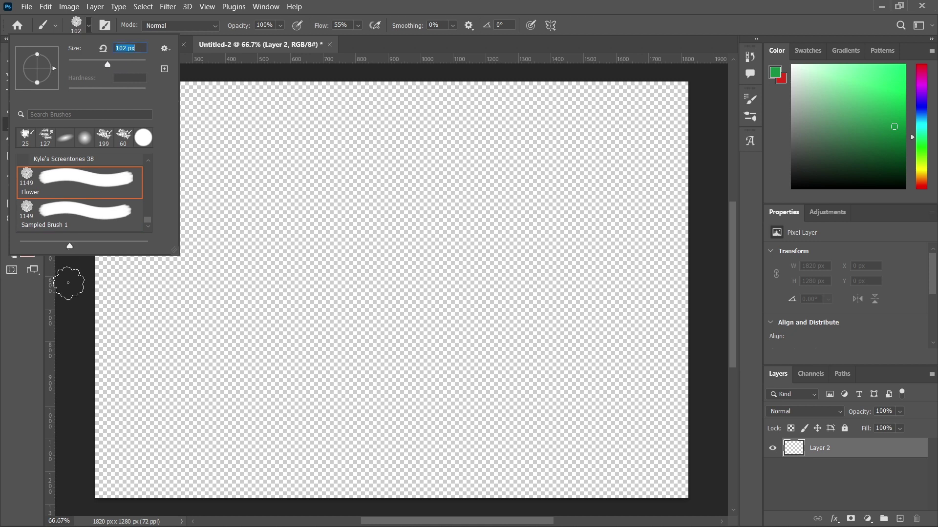
click(34, 335)
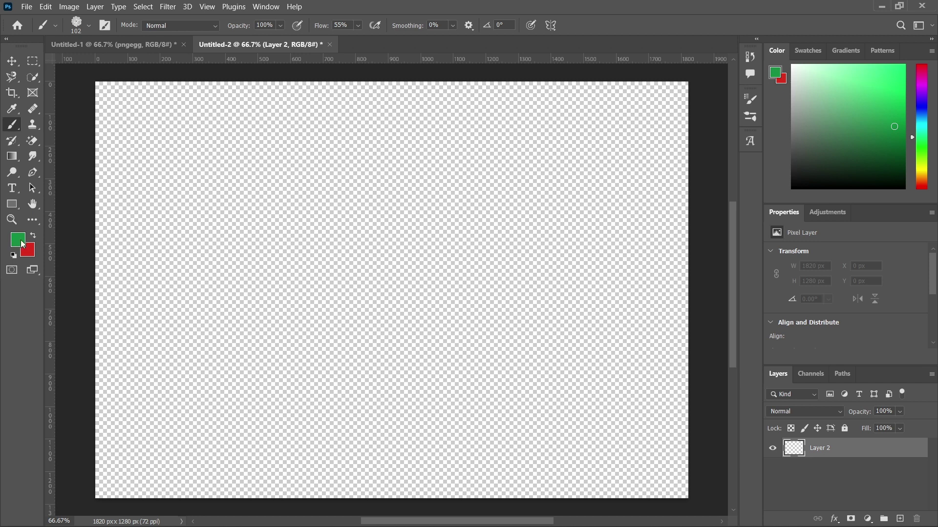
click(89, 25)
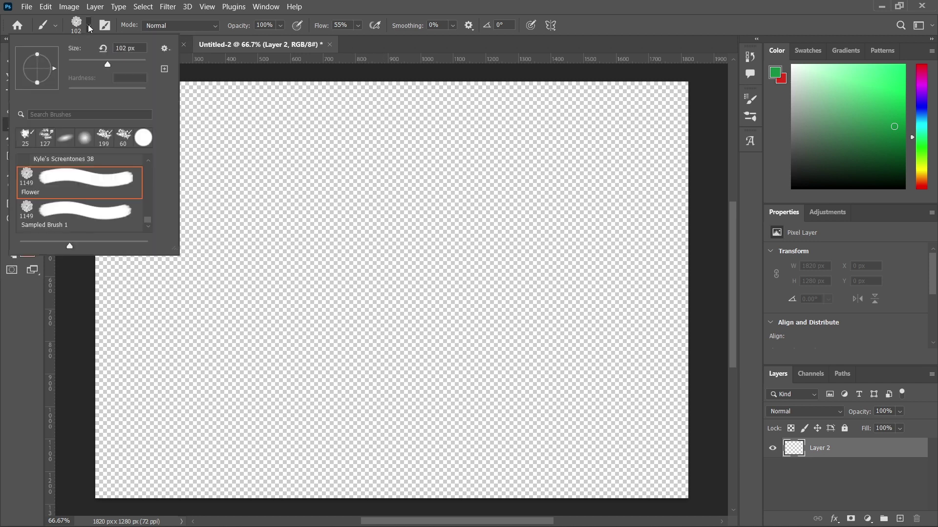
drag(113, 60, 131, 66)
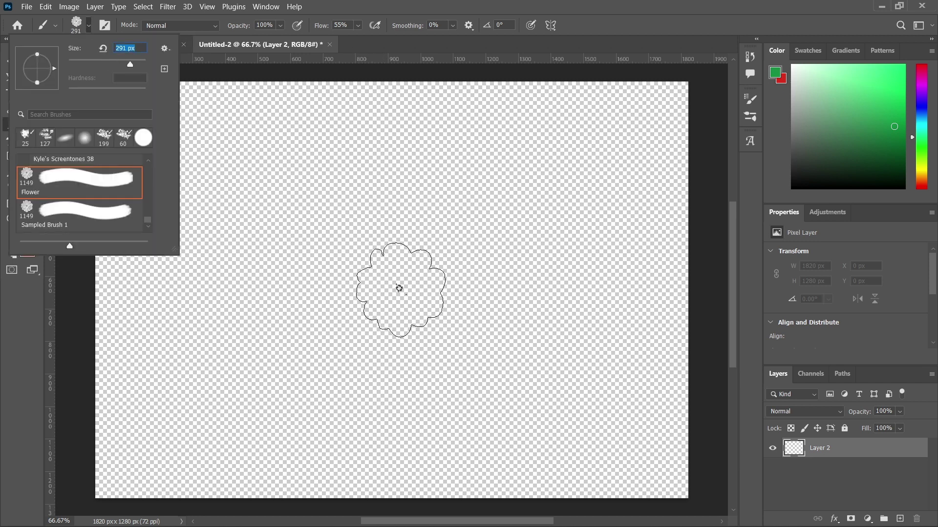
Step: Stamp a green flower three times at the canvas centre to build up colour
click(381, 270)
click(381, 270)
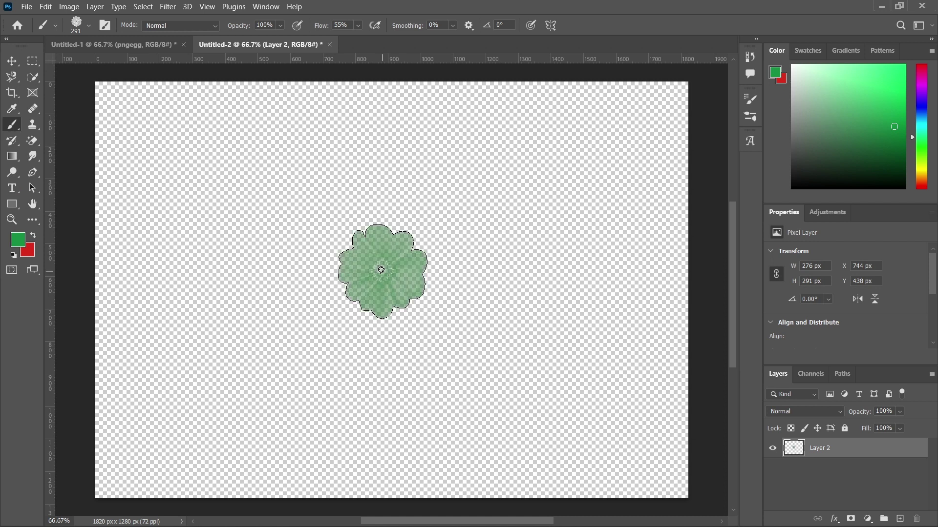
click(381, 270)
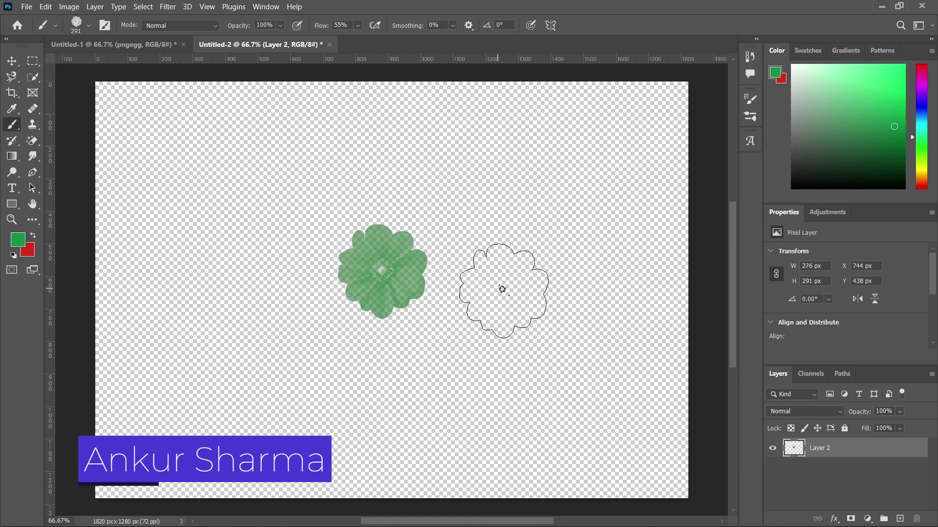